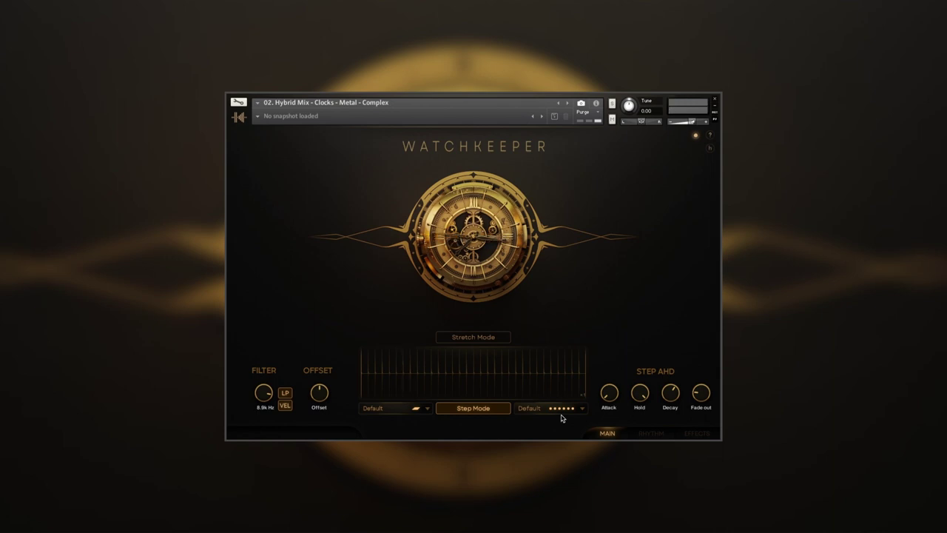
- Cycle the step pattern through Random, Tick-tock, Odd and Even, ending on Reversed
{"action": "left_click", "coordinate": [561, 410]}
{"action": "left_click", "coordinate": [561, 410]}
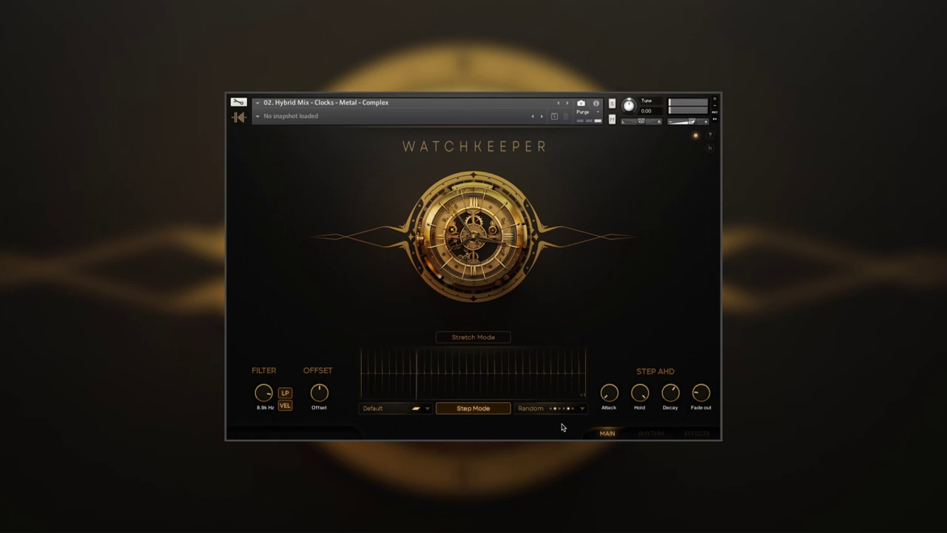
{"action": "left_click", "coordinate": [561, 409]}
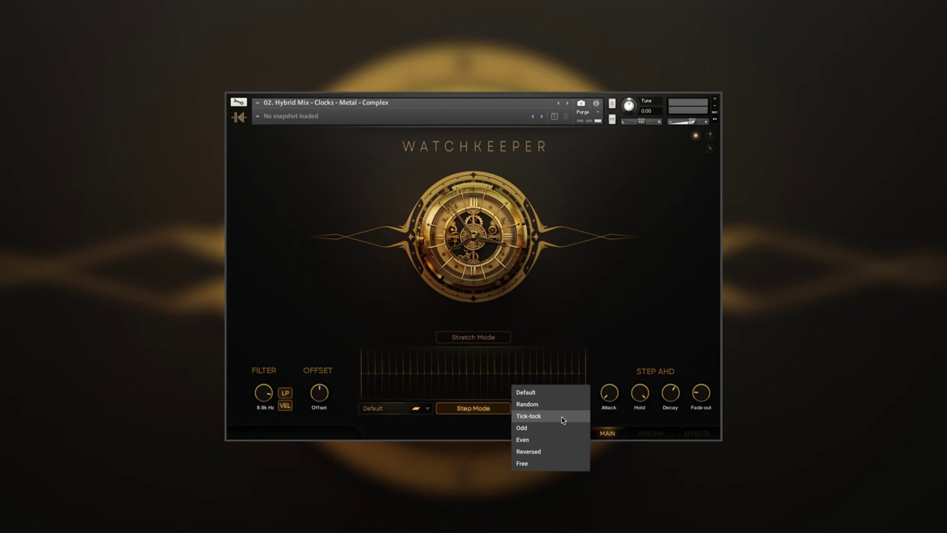
{"action": "left_click", "coordinate": [562, 417]}
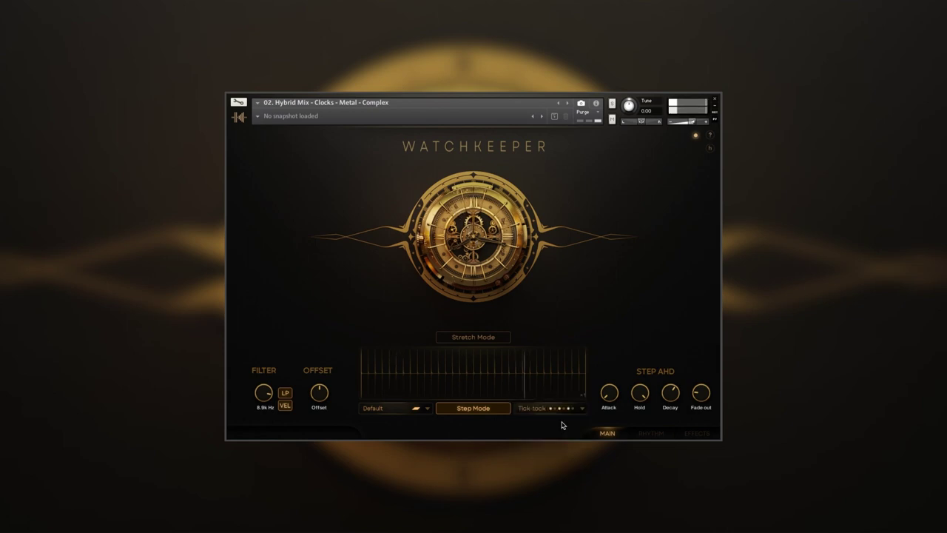
{"action": "left_click", "coordinate": [562, 411]}
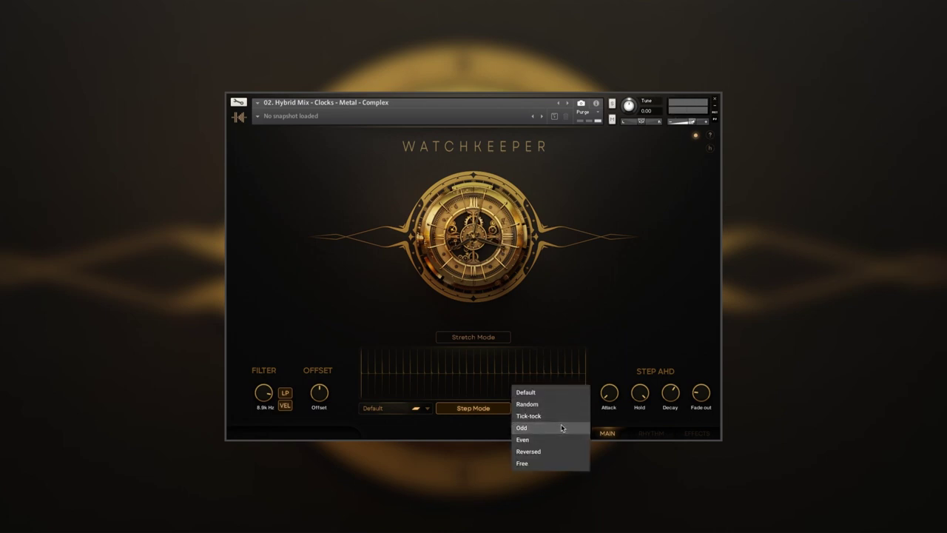
{"action": "left_click", "coordinate": [561, 428]}
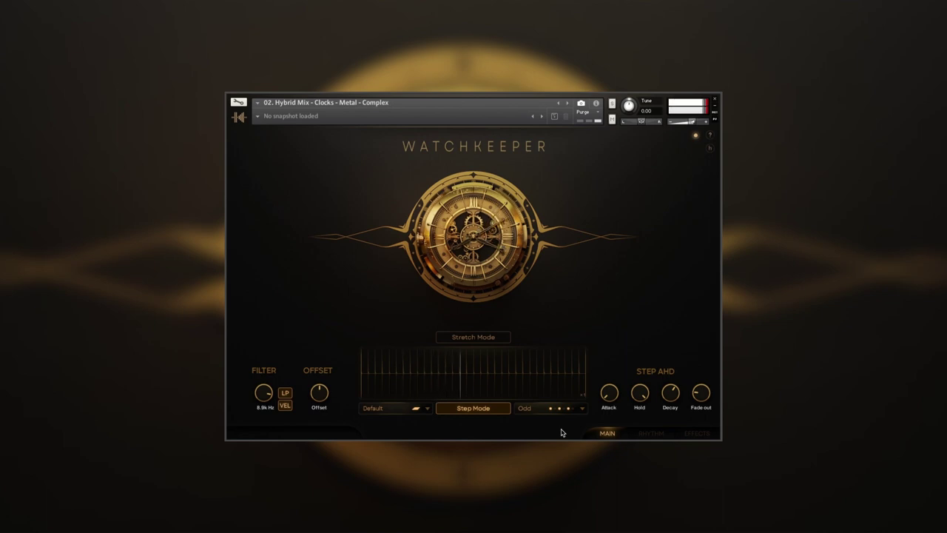
{"action": "left_click", "coordinate": [560, 413]}
{"action": "left_click", "coordinate": [563, 438]}
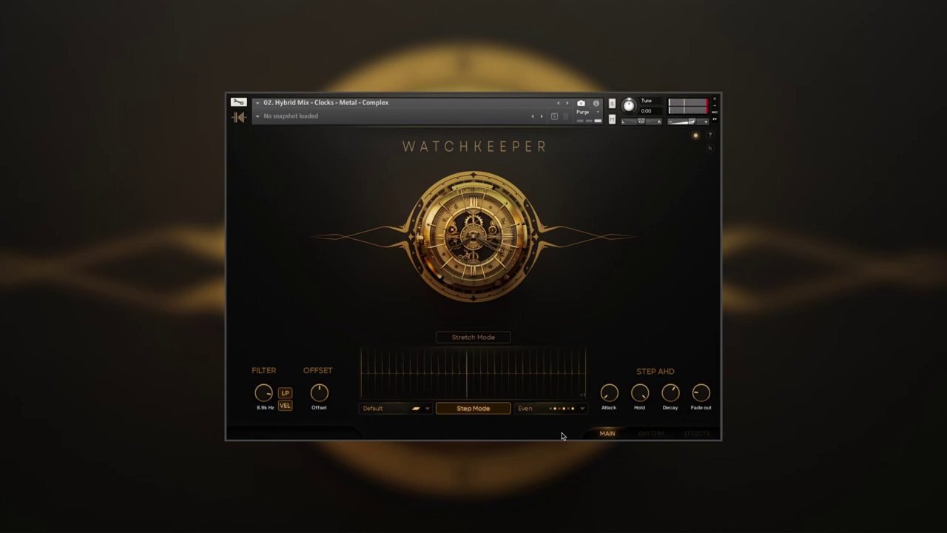
{"action": "left_click", "coordinate": [561, 410]}
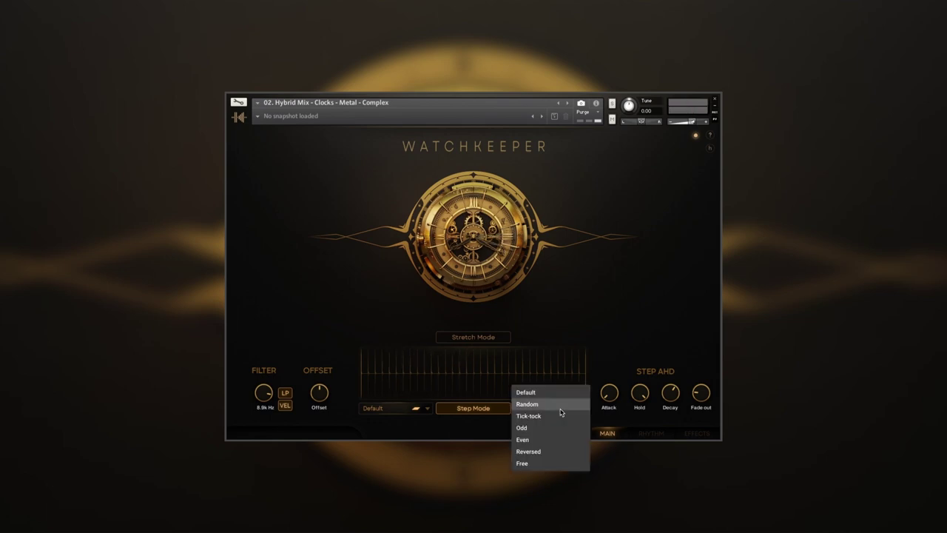
{"action": "left_click", "coordinate": [562, 453]}
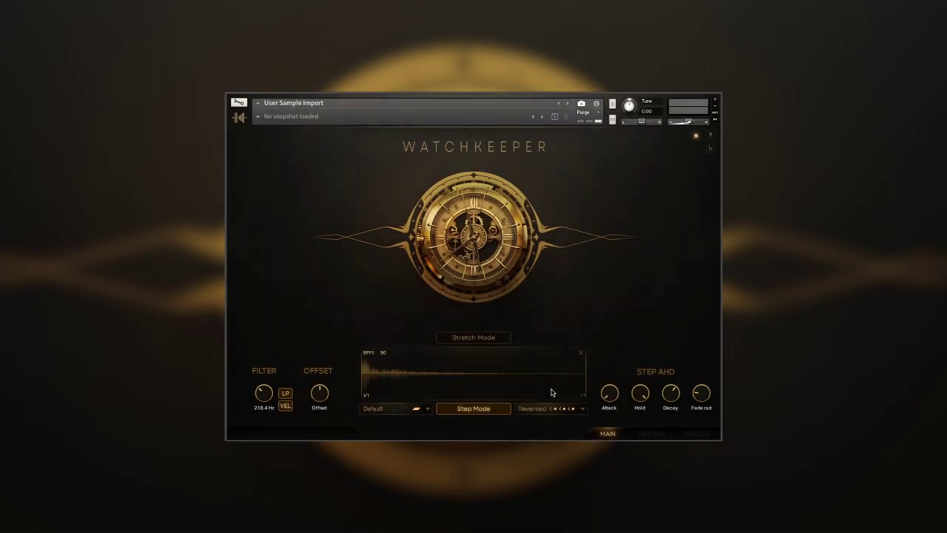
- Set the step pattern to Free, the attack to 1.3k ms and the release to 7.2k ms
{"action": "left_click", "coordinate": [554, 408]}
{"action": "left_click", "coordinate": [540, 465]}
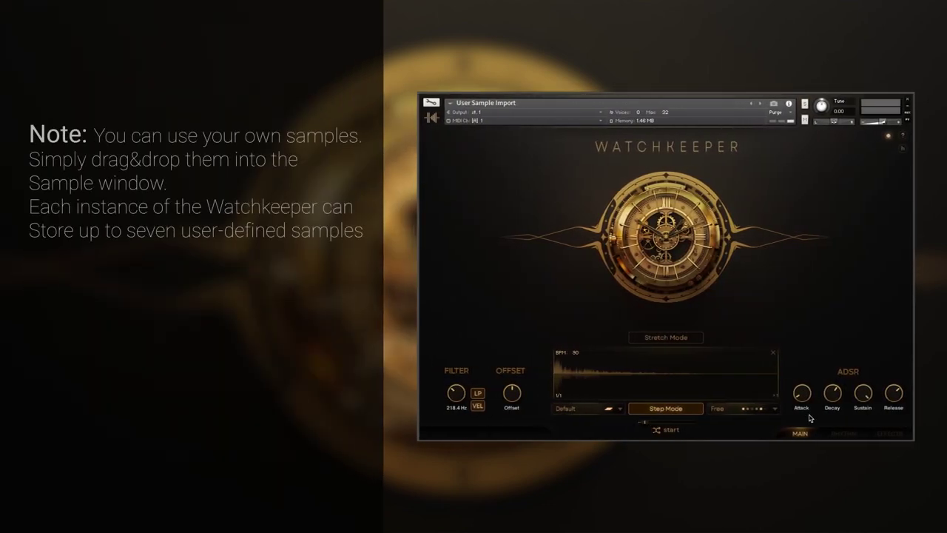
{"action": "mouse_move", "coordinate": [612, 386]}
{"action": "left_click_drag", "start_coordinate": [805, 385], "coordinate": [812, 317]}
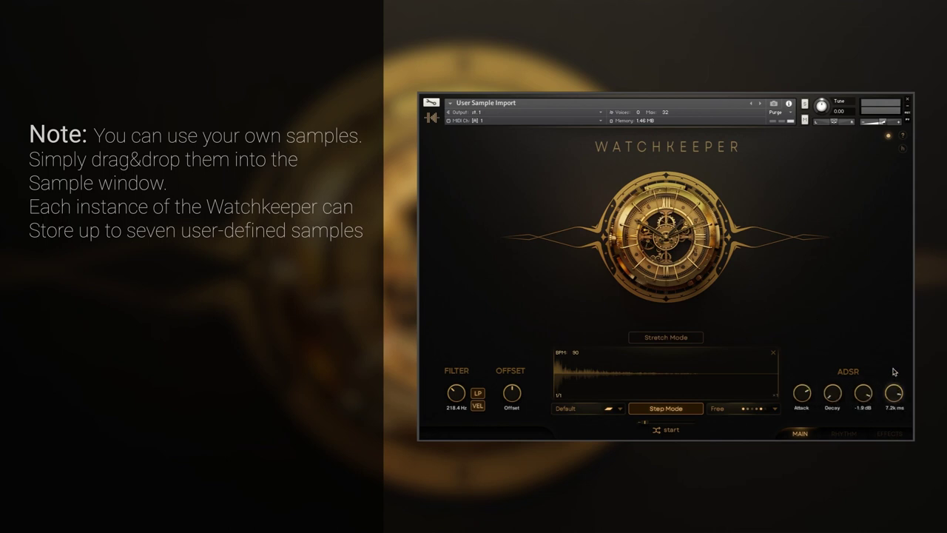
{"action": "left_click_drag", "start_coordinate": [895, 393], "coordinate": [894, 371]}
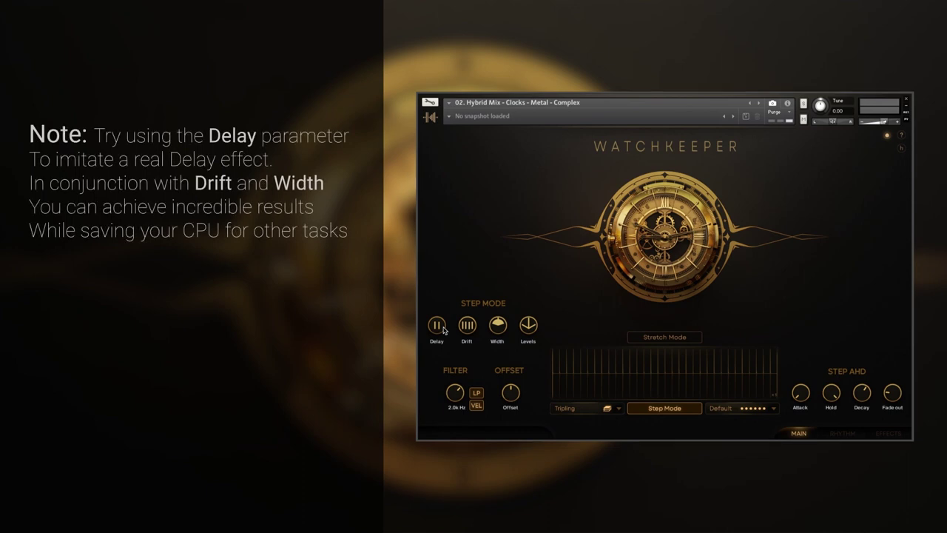
- Set step Delay to 38 ms, Drift to 19 ms, Width to 75 % and Levels to -32 %
{"action": "mouse_move", "coordinate": [443, 330]}
{"action": "left_mouse_down"}
{"action": "mouse_move", "coordinate": [449, 298]}
{"action": "mouse_move", "coordinate": [449, 324]}
{"action": "left_mouse_up"}
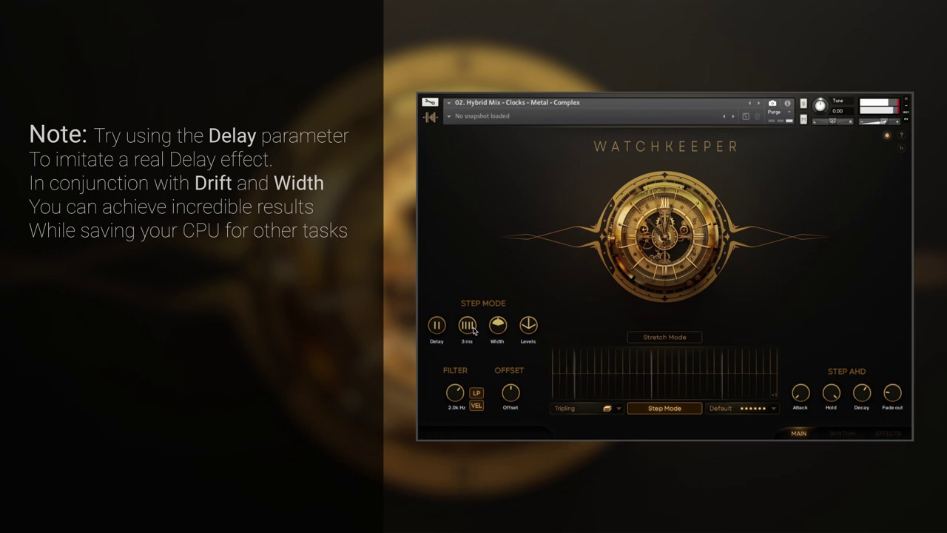
{"action": "mouse_move", "coordinate": [474, 331]}
{"action": "left_mouse_down"}
{"action": "mouse_move", "coordinate": [484, 224]}
{"action": "mouse_move", "coordinate": [478, 317]}
{"action": "left_mouse_up"}
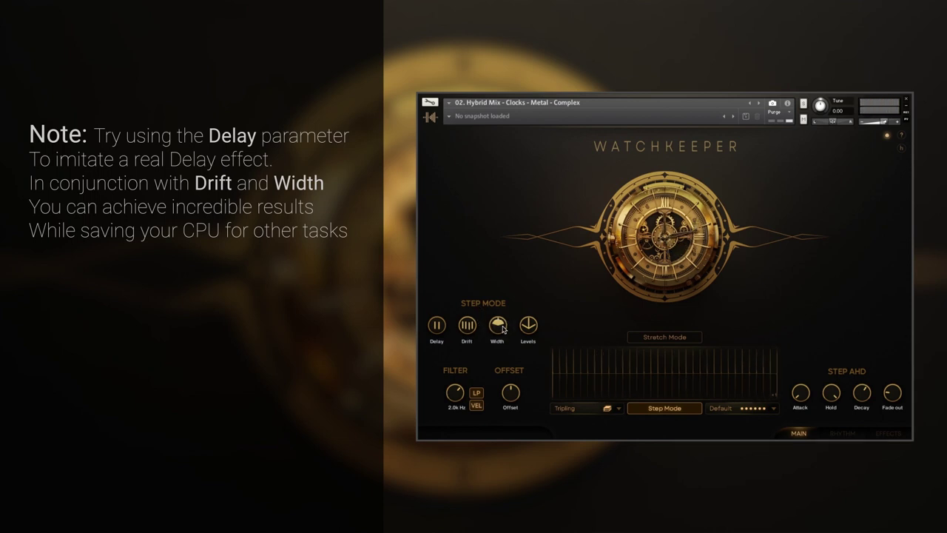
{"action": "mouse_move", "coordinate": [502, 329]}
{"action": "left_mouse_down"}
{"action": "mouse_move", "coordinate": [503, 408]}
{"action": "mouse_move", "coordinate": [510, 316]}
{"action": "left_mouse_up"}
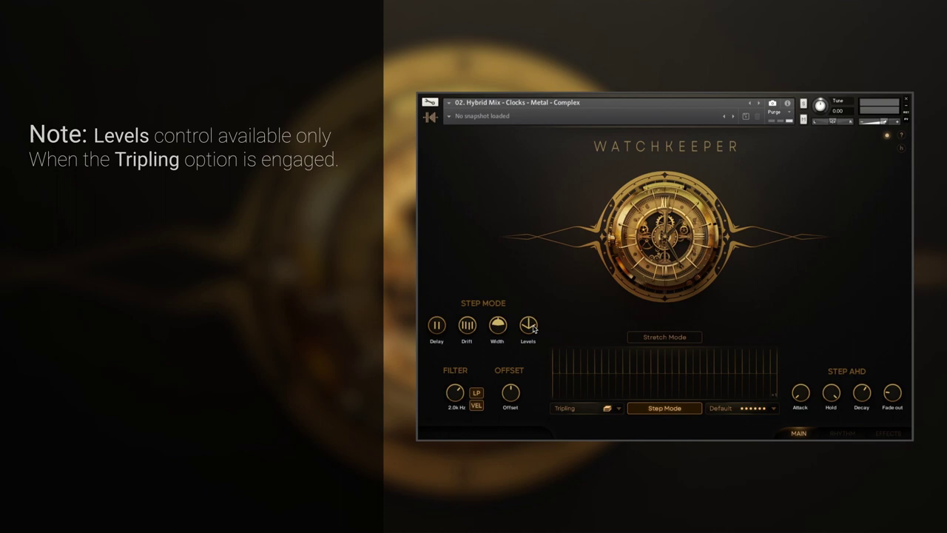
{"action": "mouse_move", "coordinate": [533, 328]}
{"action": "left_mouse_down"}
{"action": "mouse_move", "coordinate": [541, 271]}
{"action": "mouse_move", "coordinate": [535, 385]}
{"action": "mouse_move", "coordinate": [533, 321]}
{"action": "left_mouse_up"}
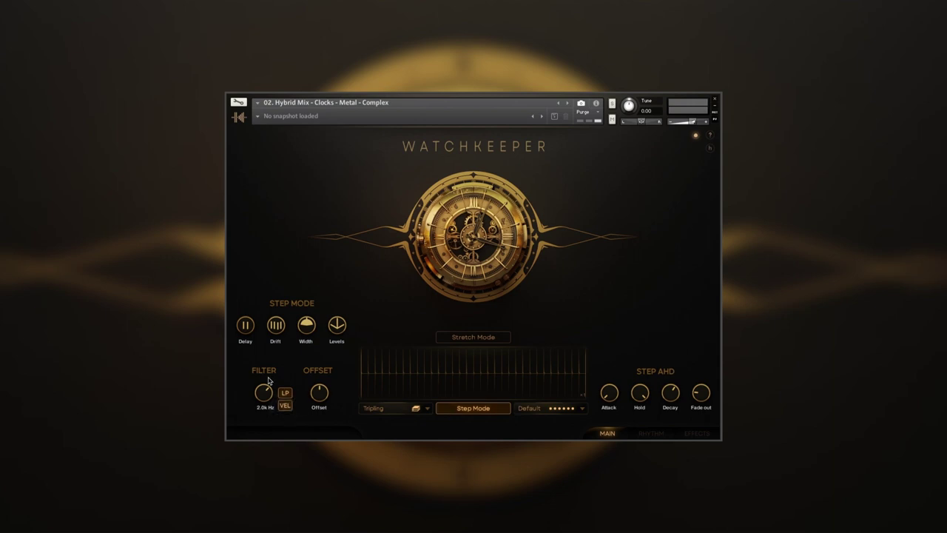
- Bring the filter cutoff to about 38.2 Hz, then adjust the Basic preset's Offset, ending at 1 ms
{"action": "left_click_drag", "start_coordinate": [264, 392], "coordinate": [261, 429]}
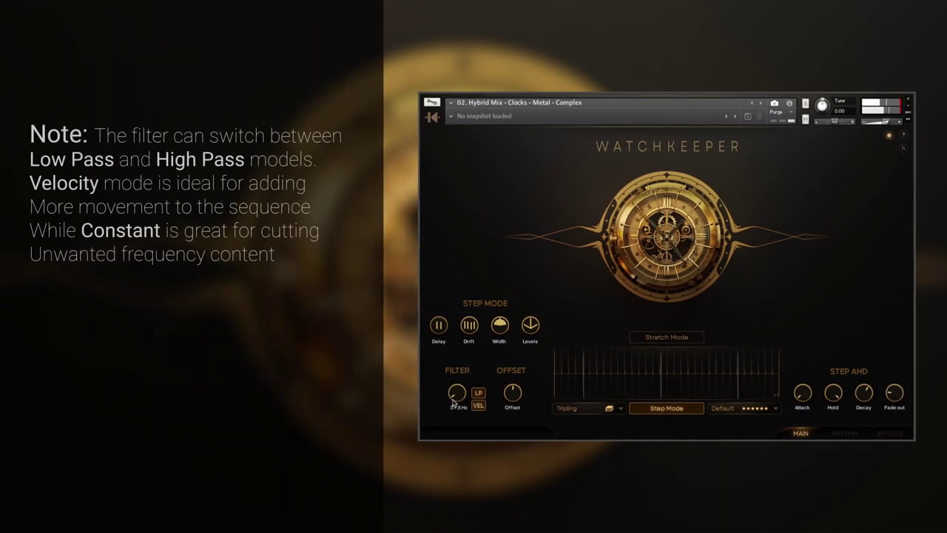
{"action": "mouse_move", "coordinate": [456, 399]}
{"action": "left_mouse_down"}
{"action": "mouse_move", "coordinate": [449, 372]}
{"action": "mouse_move", "coordinate": [449, 394]}
{"action": "left_mouse_up"}
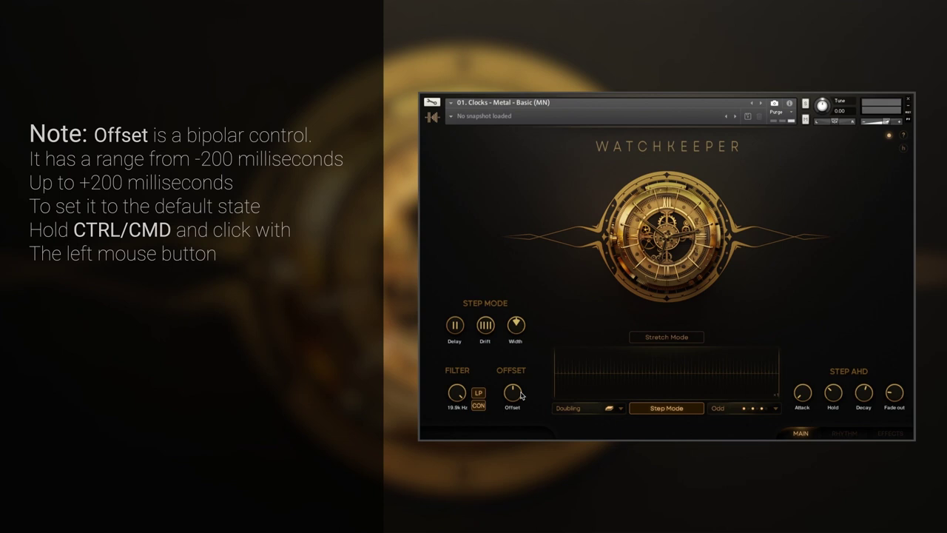
{"action": "mouse_move", "coordinate": [519, 393]}
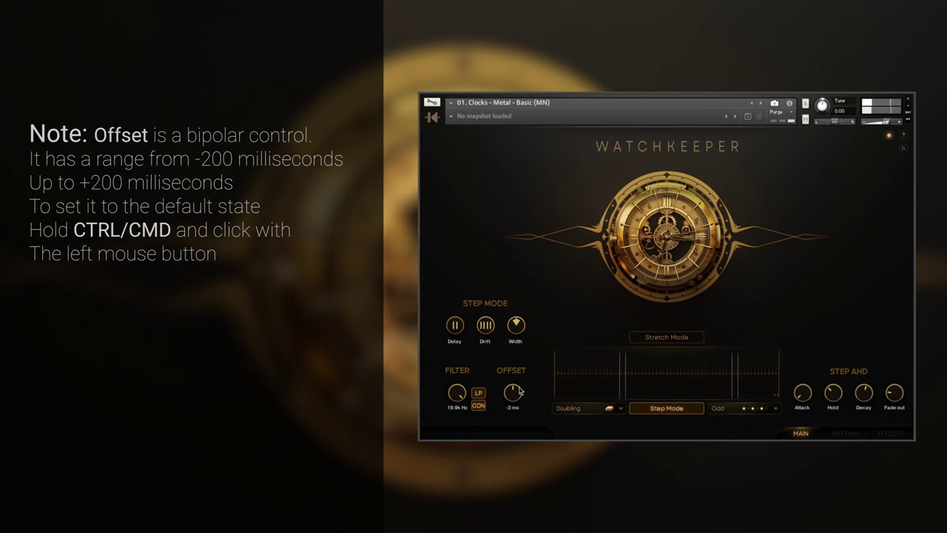
{"action": "mouse_move", "coordinate": [520, 392]}
{"action": "left_mouse_down"}
{"action": "mouse_move", "coordinate": [519, 401]}
{"action": "mouse_move", "coordinate": [518, 390]}
{"action": "left_mouse_up"}
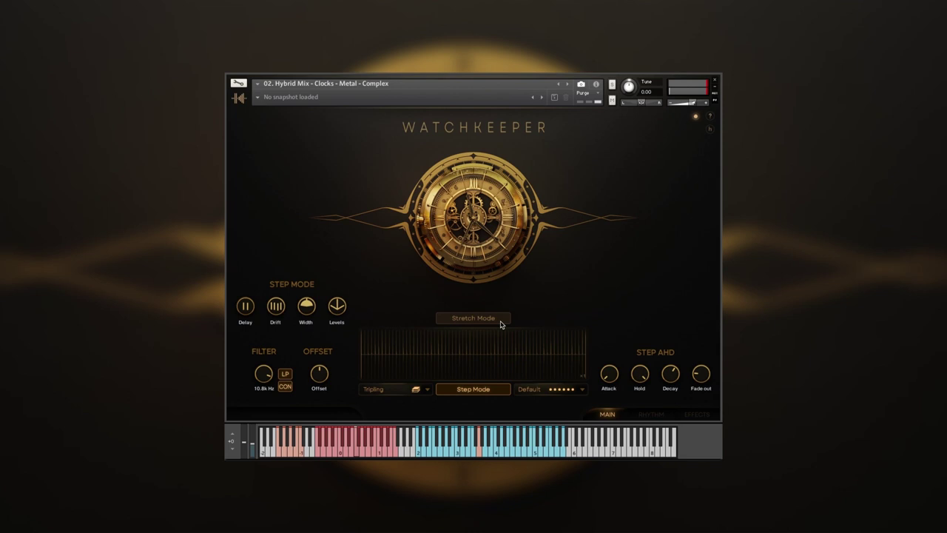
- Enable Stretch Mode with the note range set to Low -21 and High 30
{"action": "left_click", "coordinate": [501, 324]}
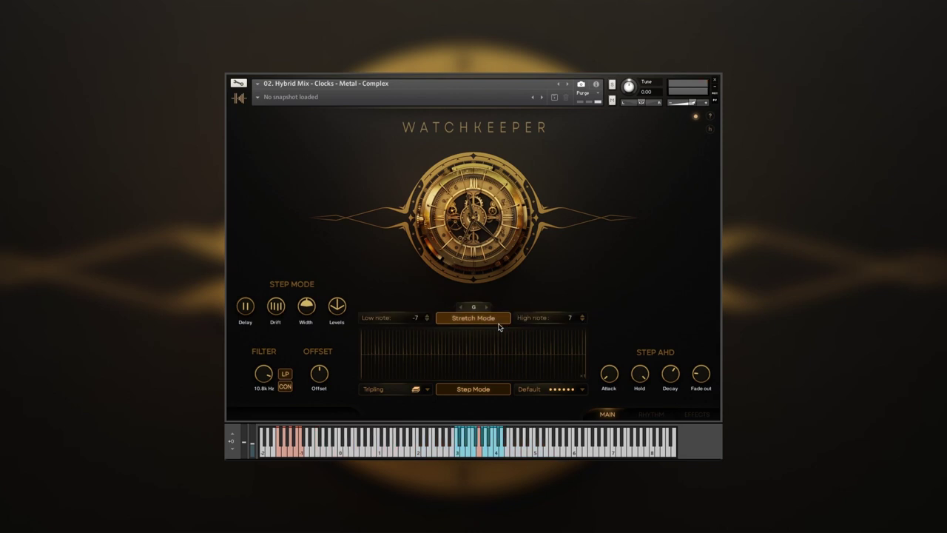
{"action": "left_click_drag", "start_coordinate": [419, 319], "coordinate": [417, 338]}
{"action": "left_click_drag", "start_coordinate": [556, 333], "coordinate": [569, 288]}
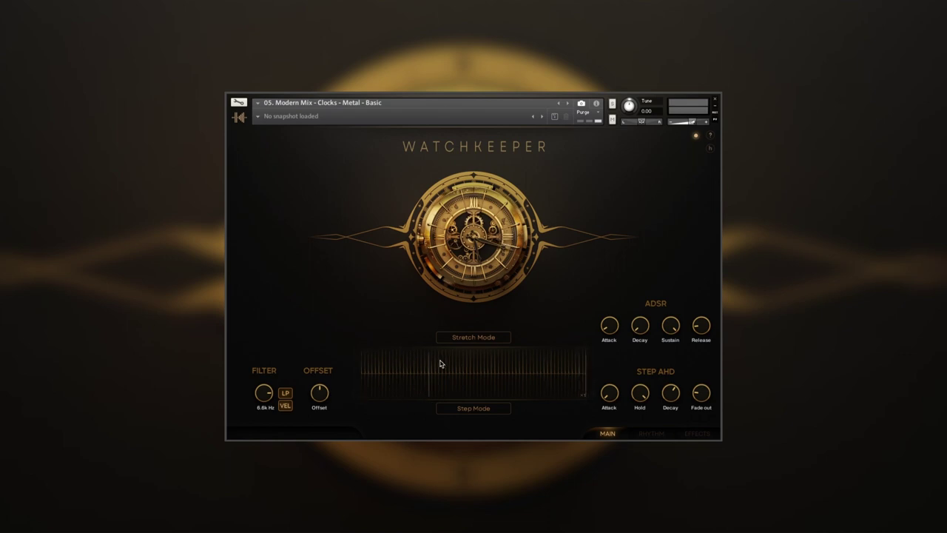
- Change the step speed multiplier from x1 to x2
{"action": "left_click", "coordinate": [581, 393]}
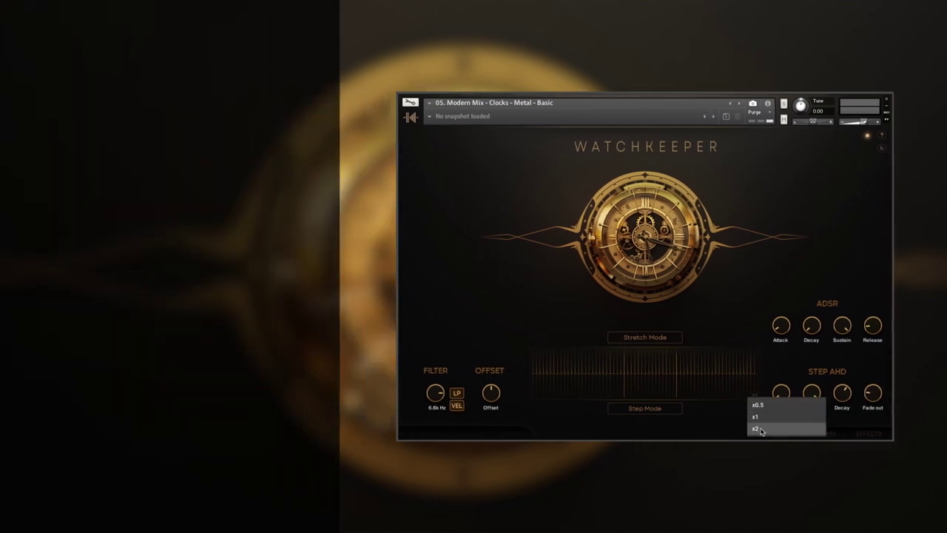
{"action": "left_click", "coordinate": [778, 429]}
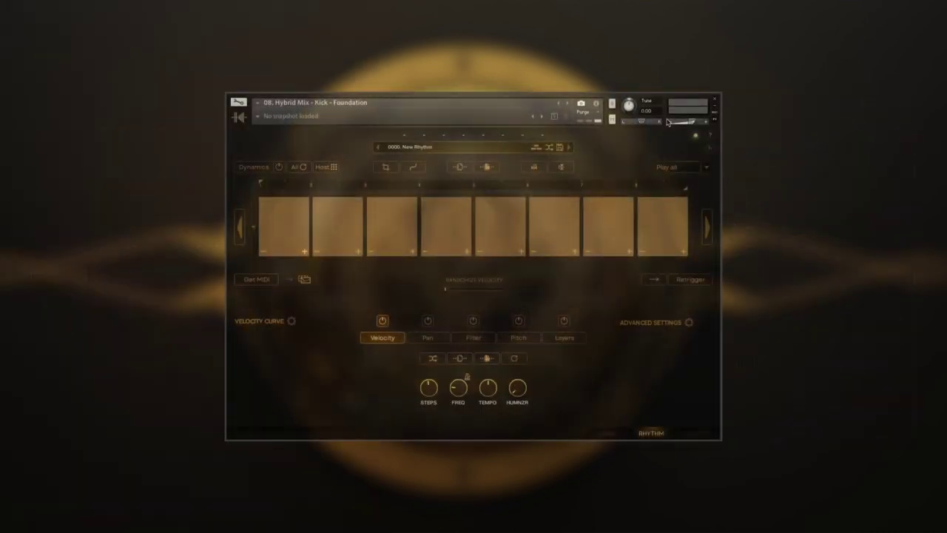
- Reshape the kick step velocities, extend the rhythm to 16 steps, and ramp the final velocities upward
{"action": "left_click", "coordinate": [305, 252]}
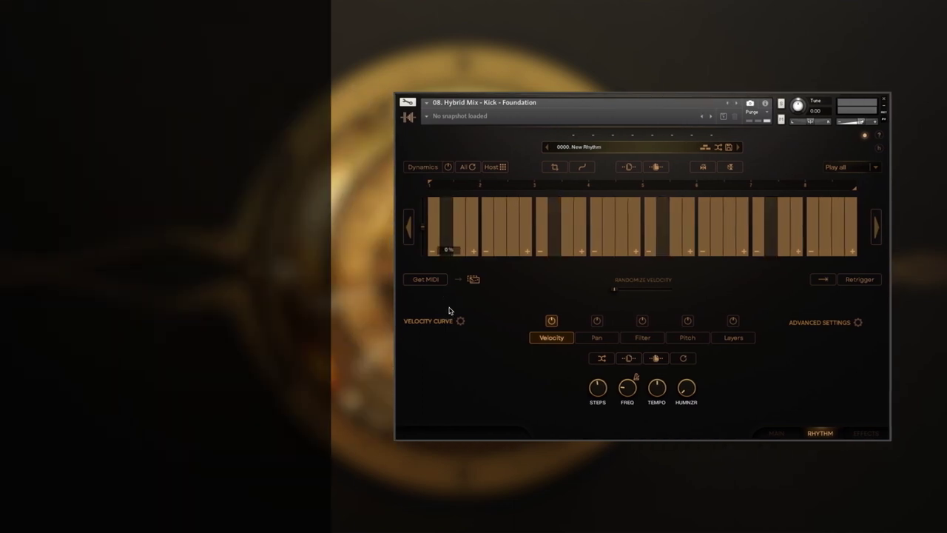
{"action": "left_click_drag", "start_coordinate": [281, 244], "coordinate": [300, 217]}
{"action": "mouse_move", "coordinate": [495, 217]}
{"action": "left_mouse_down"}
{"action": "mouse_move", "coordinate": [522, 212]}
{"action": "mouse_move", "coordinate": [459, 250]}
{"action": "mouse_move", "coordinate": [544, 295]}
{"action": "left_mouse_up"}
{"action": "mouse_move", "coordinate": [555, 249]}
{"action": "left_mouse_down"}
{"action": "mouse_move", "coordinate": [582, 215]}
{"action": "mouse_move", "coordinate": [597, 244]}
{"action": "mouse_move", "coordinate": [647, 224]}
{"action": "mouse_move", "coordinate": [661, 249]}
{"action": "left_mouse_up"}
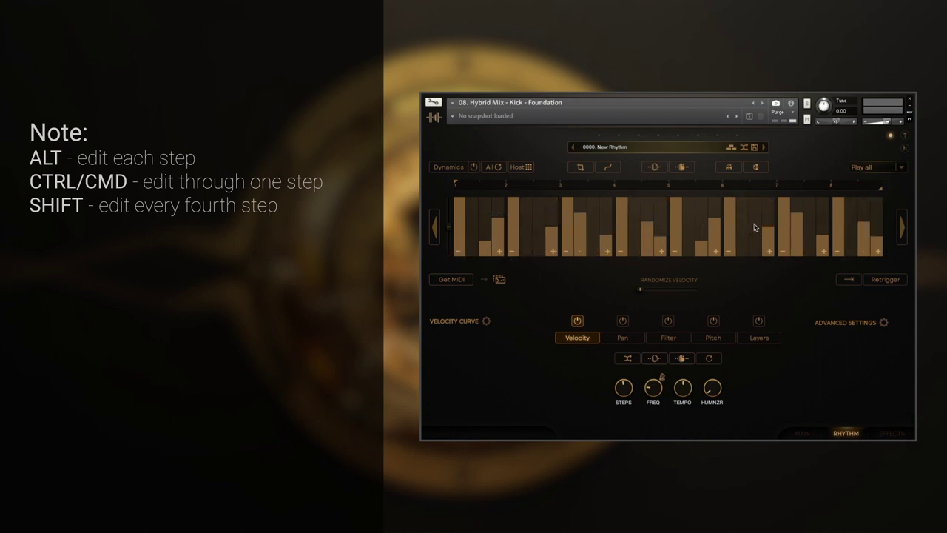
{"action": "mouse_move", "coordinate": [830, 233]}
{"action": "left_mouse_down"}
{"action": "mouse_move", "coordinate": [865, 213]}
{"action": "mouse_move", "coordinate": [877, 250]}
{"action": "left_mouse_up"}
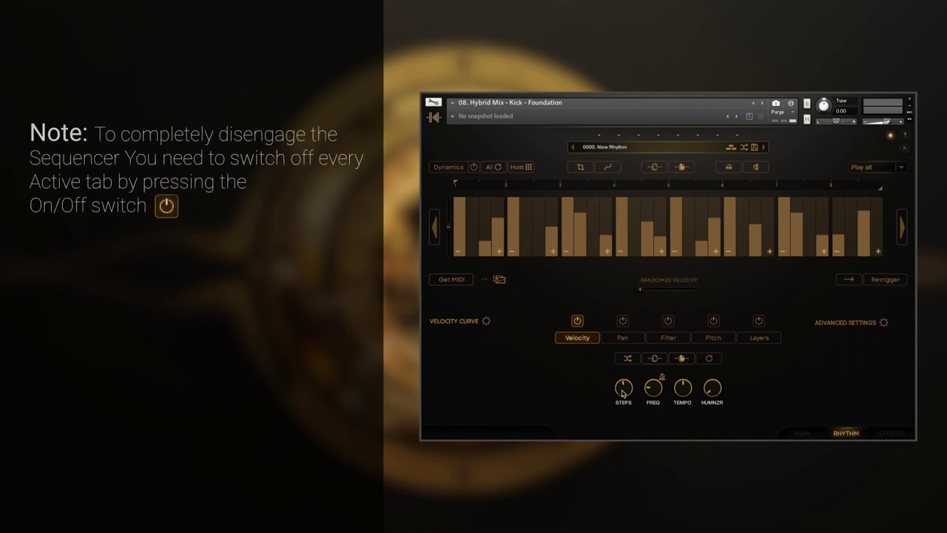
{"action": "left_click_drag", "start_coordinate": [624, 393], "coordinate": [637, 269]}
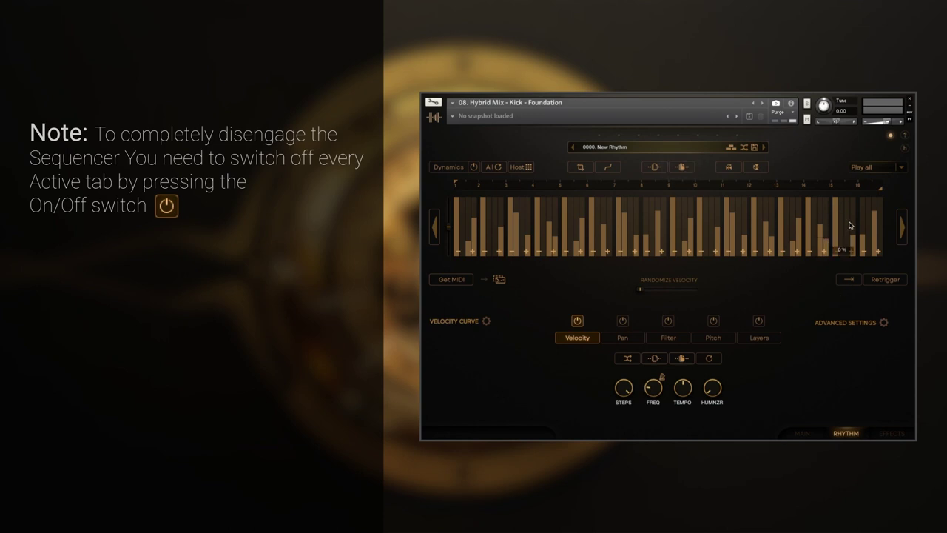
{"action": "left_click_drag", "start_coordinate": [864, 239], "coordinate": [880, 207]}
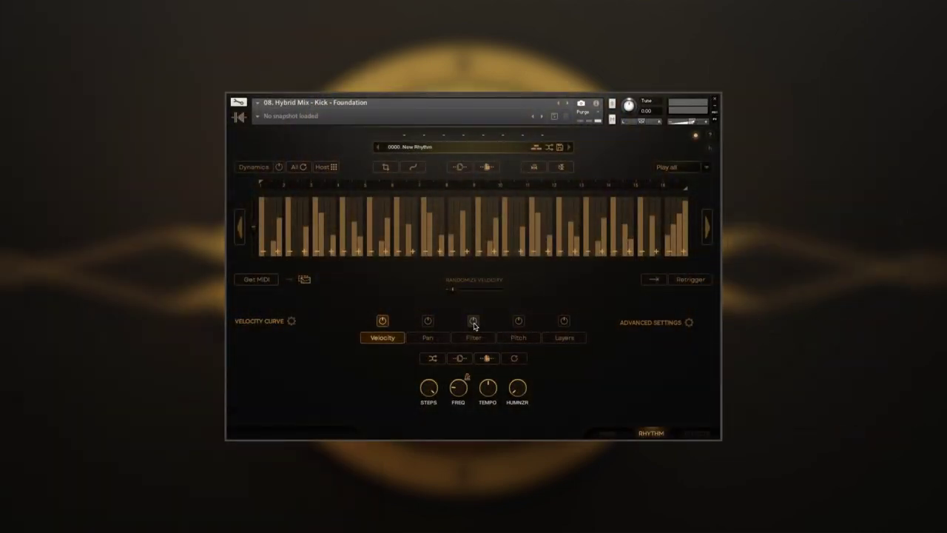
- Enable the Filter lane, show its per-step values, and keep the SV LP1 filter type
{"action": "left_click", "coordinate": [473, 322]}
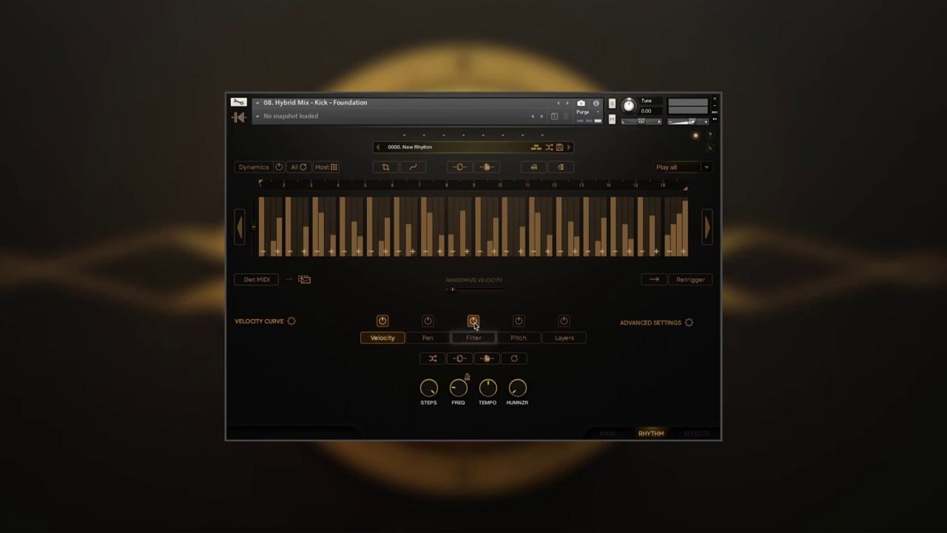
{"action": "left_click", "coordinate": [459, 359]}
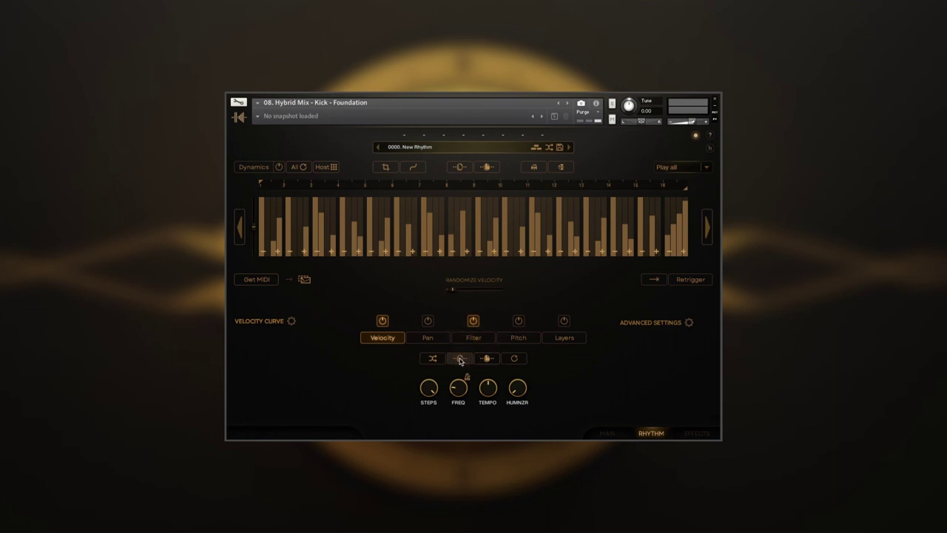
{"action": "left_click", "coordinate": [474, 339]}
{"action": "left_click", "coordinate": [489, 359]}
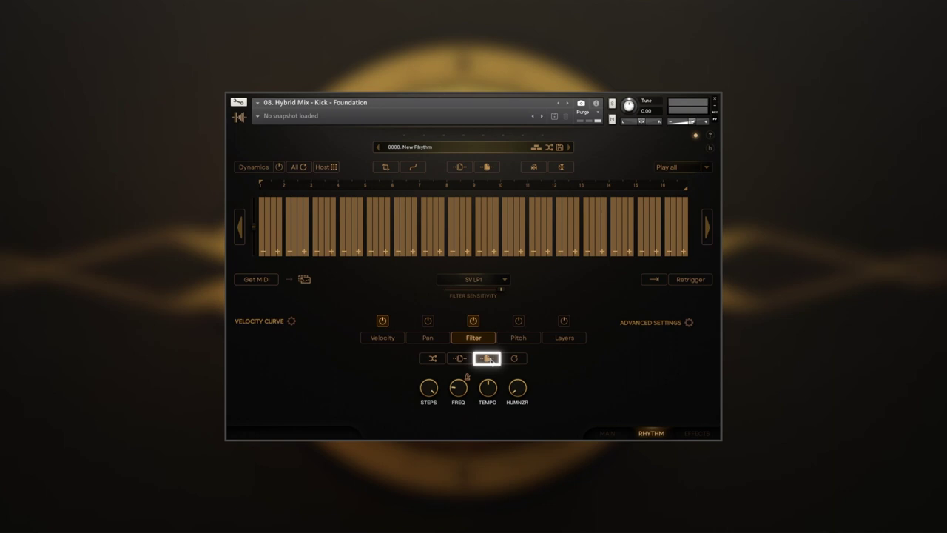
{"action": "left_click", "coordinate": [507, 281]}
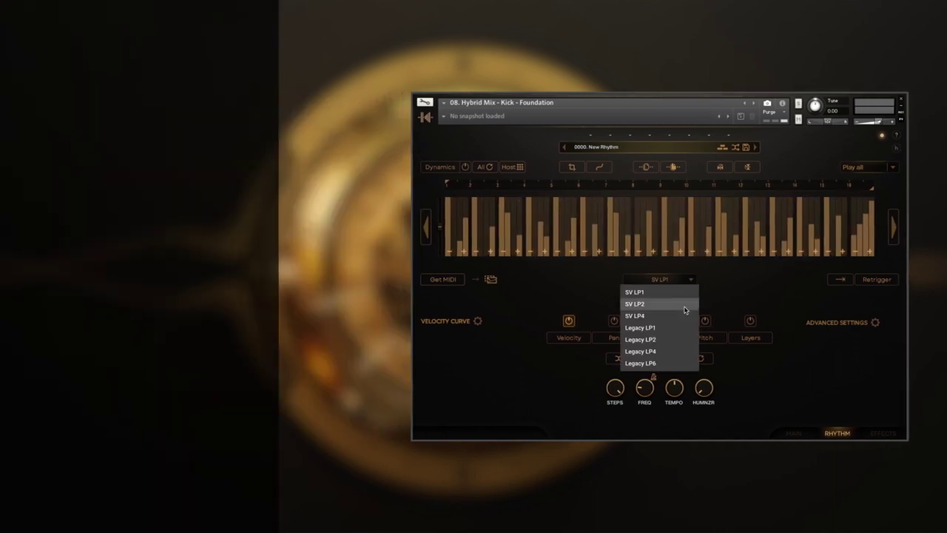
{"action": "left_click", "coordinate": [654, 293]}
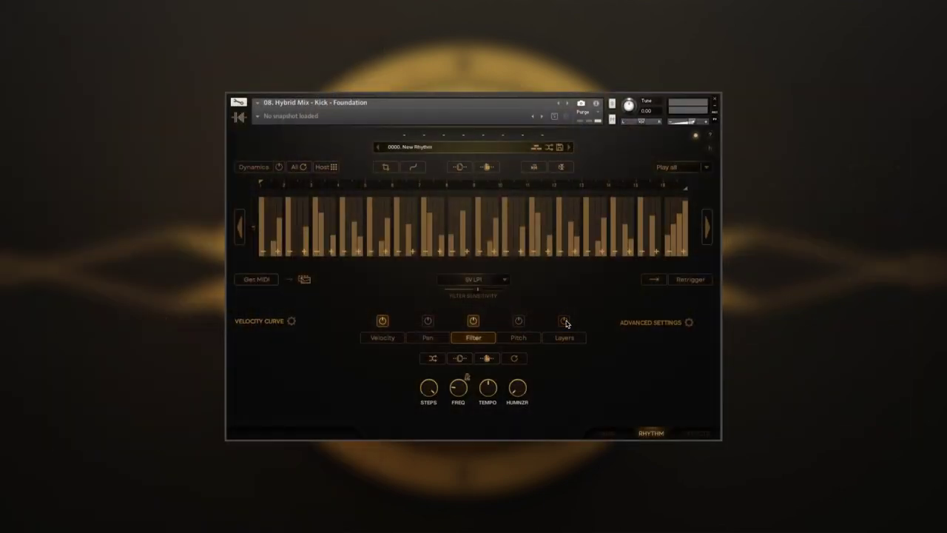
- Enable the Layers lane, arrange layered hits at an 81 % threshold, and open the Arrange settings
{"action": "left_click", "coordinate": [564, 319]}
{"action": "left_click", "coordinate": [565, 337]}
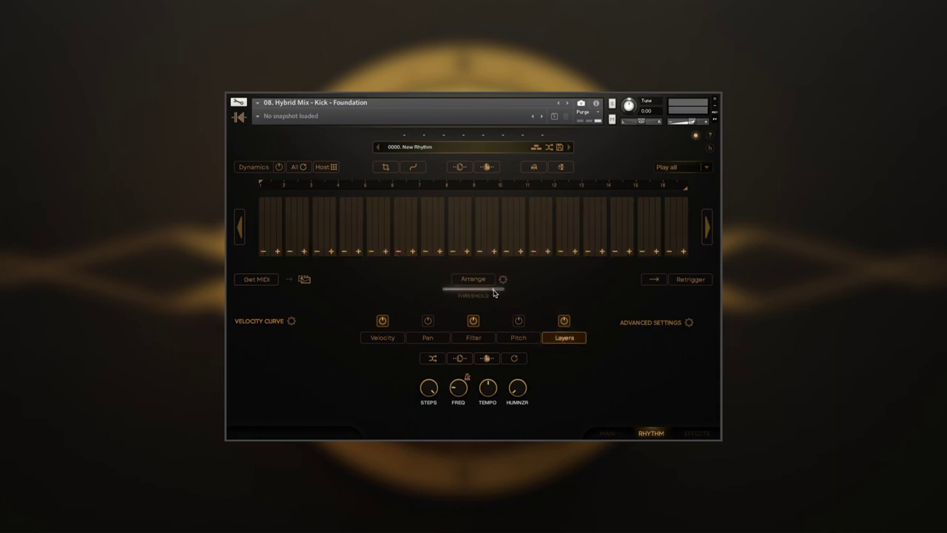
{"action": "left_click", "coordinate": [494, 293]}
{"action": "left_click", "coordinate": [480, 282]}
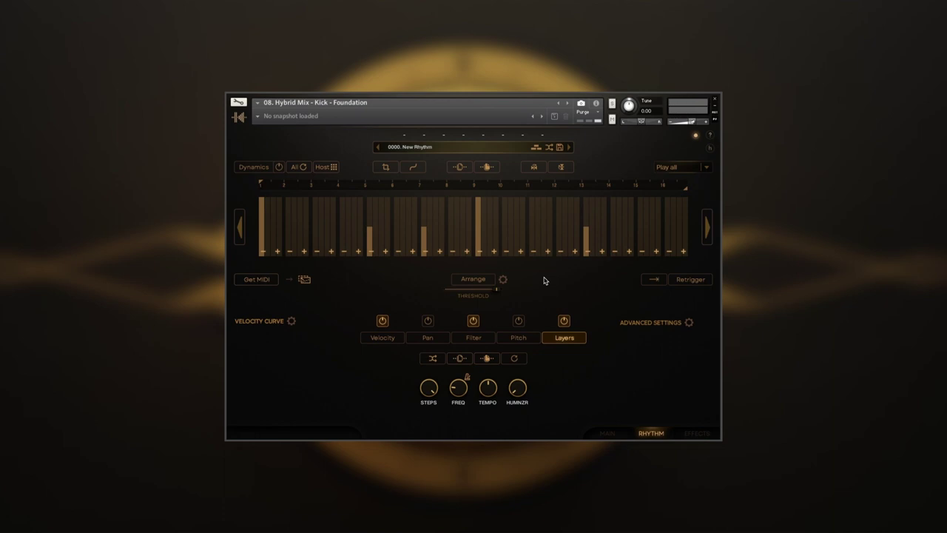
{"action": "left_click", "coordinate": [503, 283]}
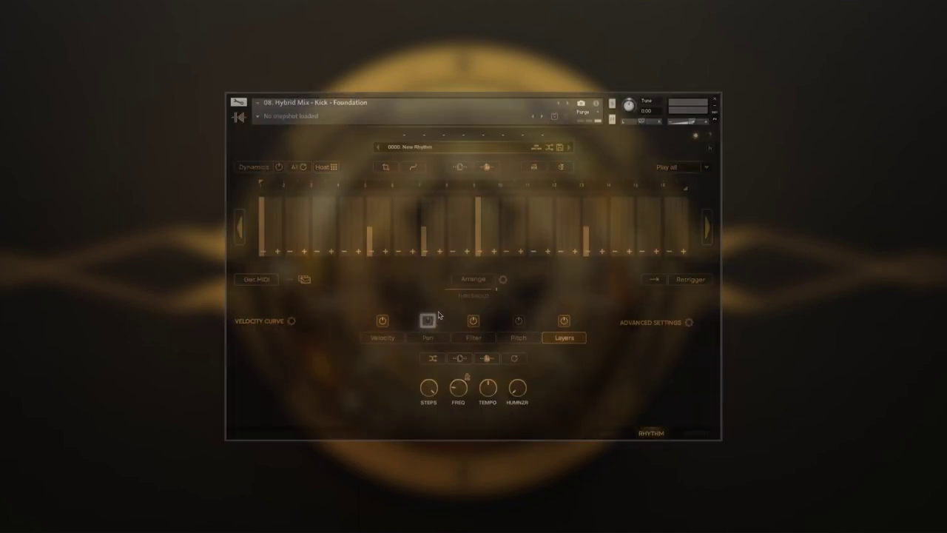
- Enable the Pan lane and draw pan values over steps 1–10, ramping right over steps 11–16
{"action": "left_click", "coordinate": [430, 337]}
{"action": "mouse_move", "coordinate": [262, 201]}
{"action": "left_mouse_down"}
{"action": "mouse_move", "coordinate": [398, 205]}
{"action": "mouse_move", "coordinate": [505, 250]}
{"action": "mouse_move", "coordinate": [581, 241]}
{"action": "left_mouse_up"}
{"action": "left_click_drag", "start_coordinate": [771, 240], "coordinate": [887, 205]}
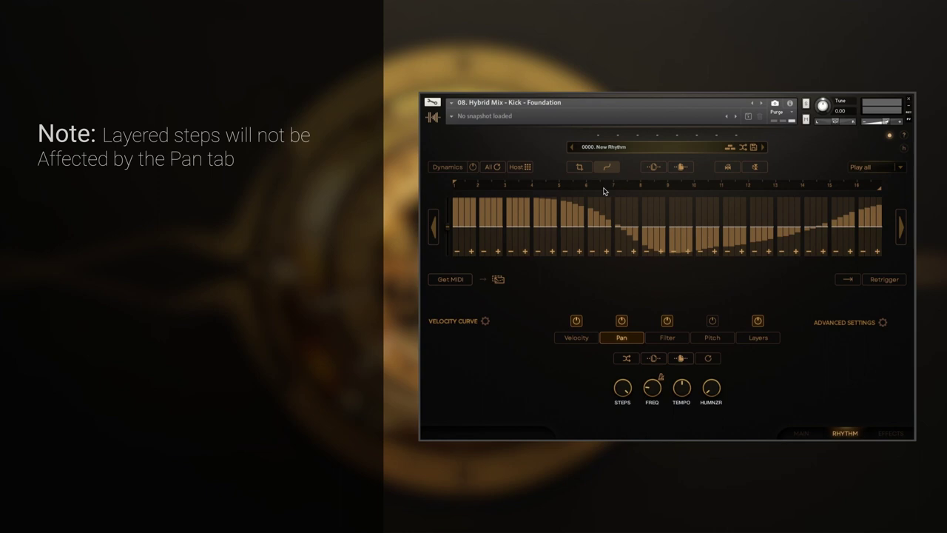
- Randomize the step pans, reset them to centre, then widen the pan amounts across all steps
{"action": "left_click", "coordinate": [626, 358]}
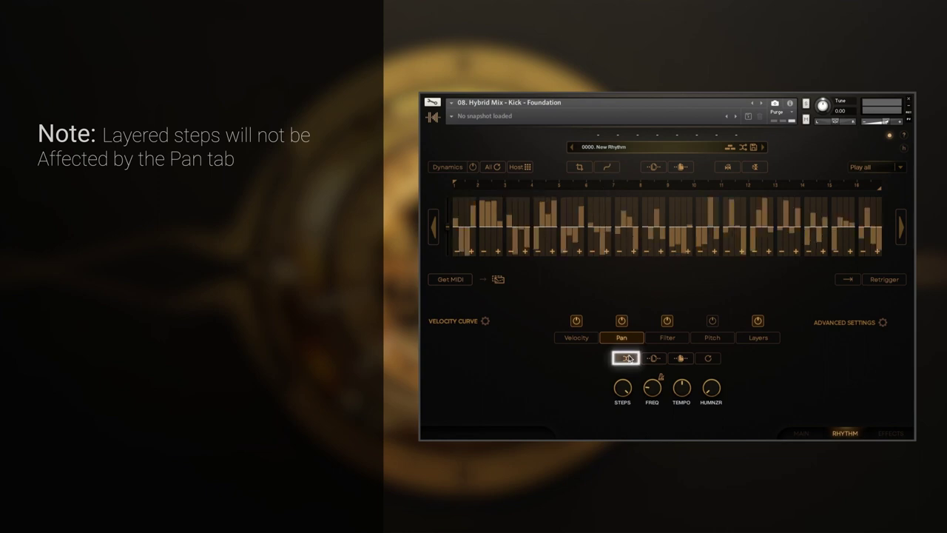
{"action": "left_click", "coordinate": [449, 244], "text": "ctrl"}
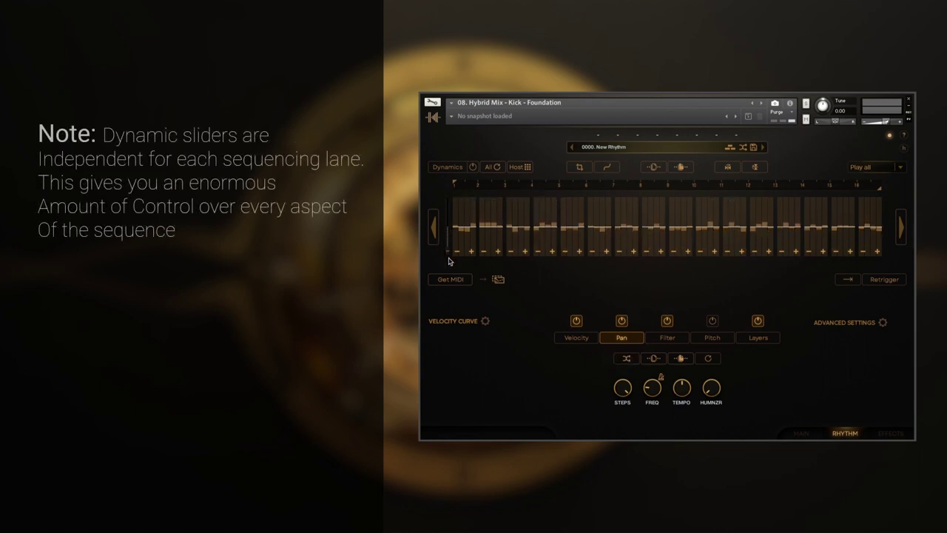
{"action": "left_click_drag", "start_coordinate": [449, 262], "coordinate": [450, 227]}
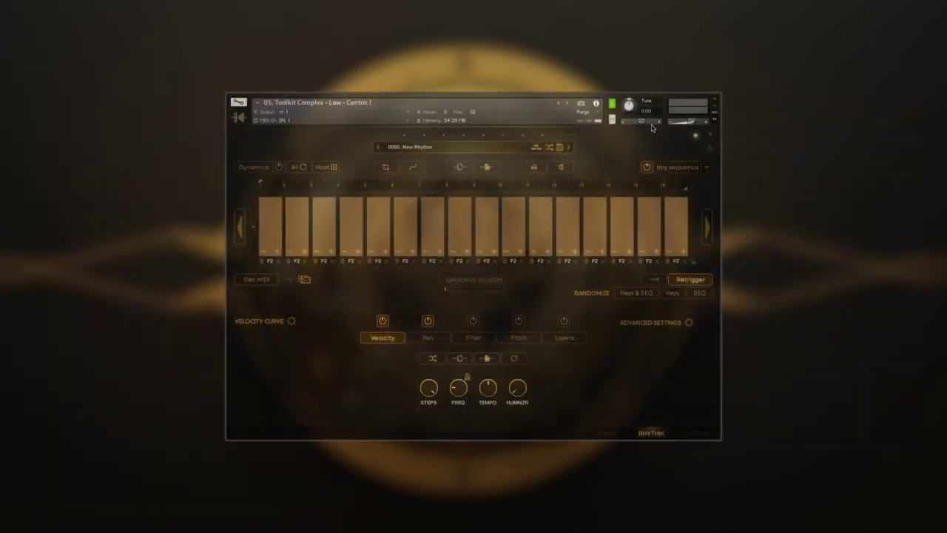
- Enable the pitch lane, drop step 1 to -24 st, and randomize every step's pitch
{"action": "left_click", "coordinate": [518, 322]}
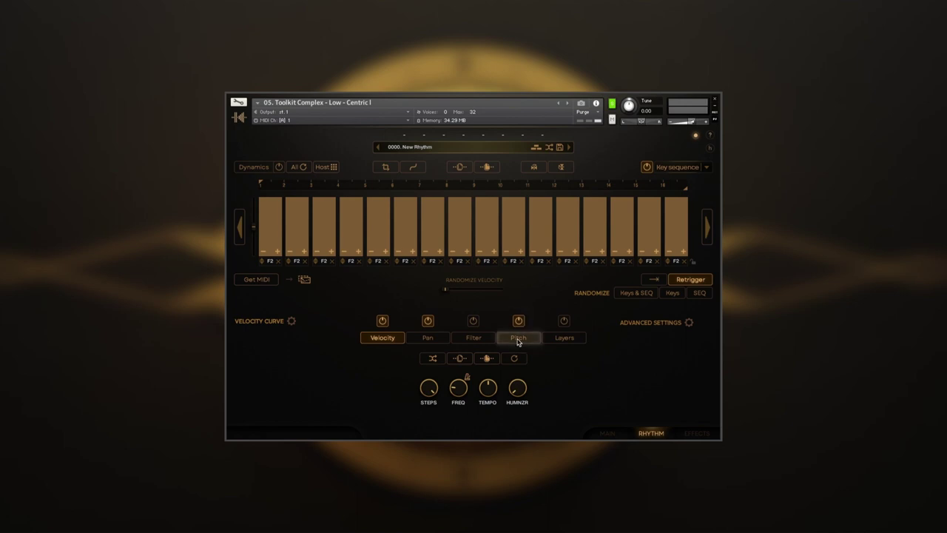
{"action": "left_click", "coordinate": [518, 337]}
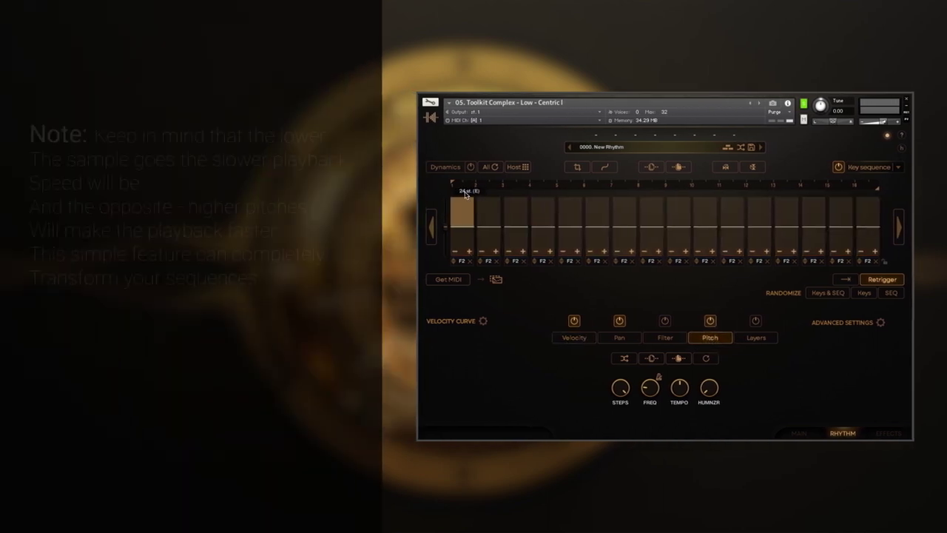
{"action": "left_click_drag", "start_coordinate": [269, 230], "coordinate": [261, 295]}
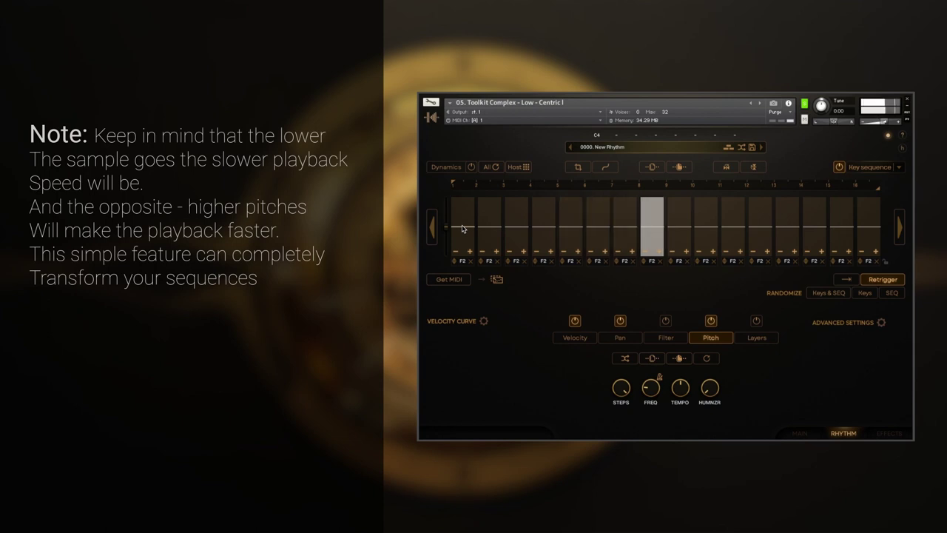
{"action": "left_click", "coordinate": [626, 359]}
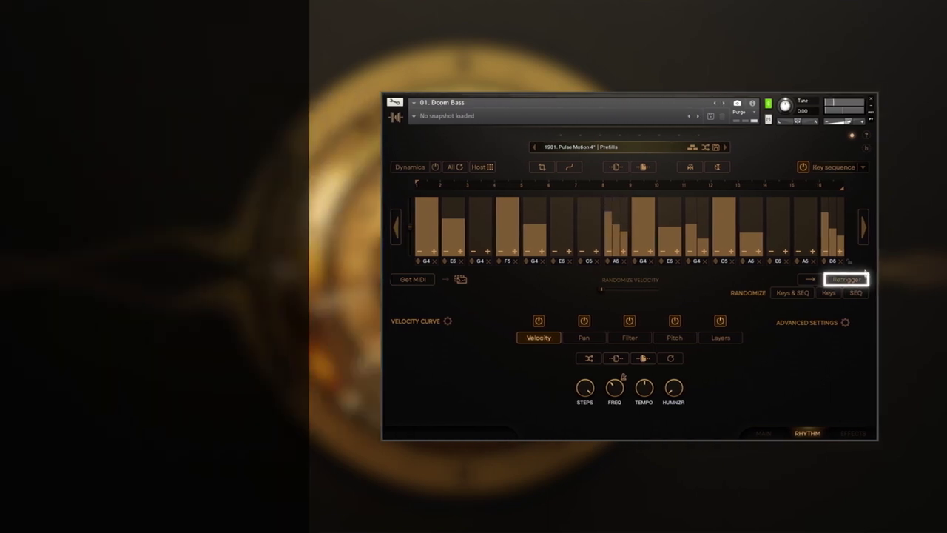
- Turn on Retrigger for the Doom Bass sequence so the button shows orange
{"action": "left_click", "coordinate": [900, 280]}
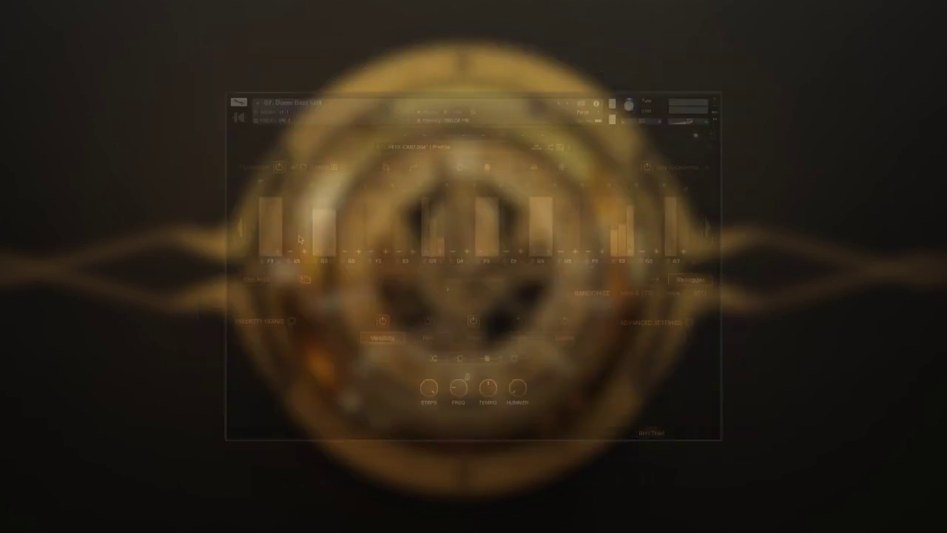
- Shift the step pattern two steps earlier, nudge it later twice, then crop it
{"action": "left_click", "coordinate": [241, 227]}
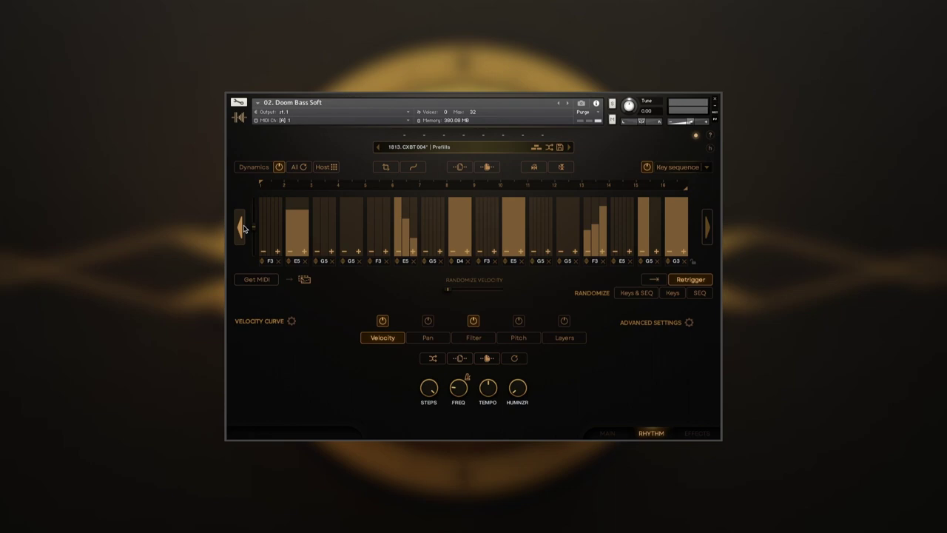
{"action": "left_click", "coordinate": [241, 226]}
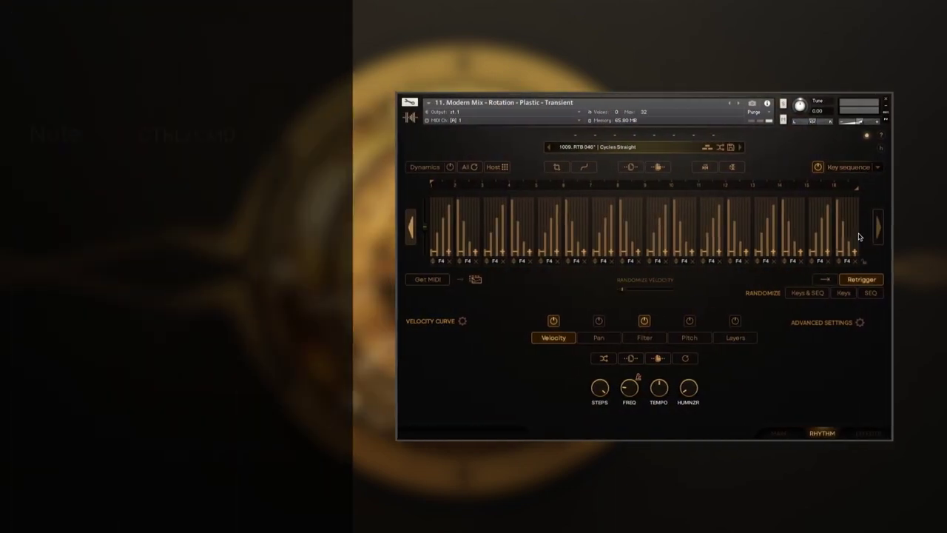
{"action": "left_click", "coordinate": [892, 228], "text": "ctrl"}
{"action": "left_click", "coordinate": [892, 229], "text": "ctrl"}
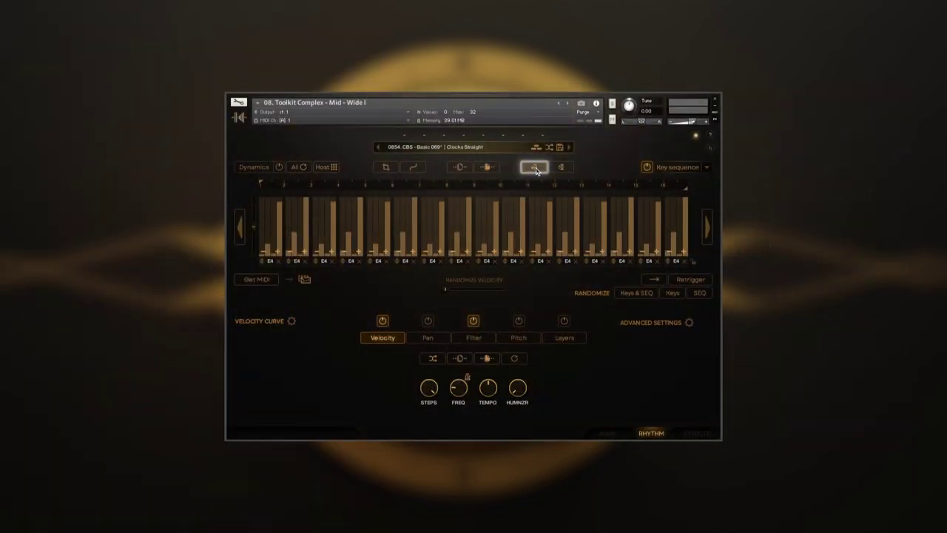
{"action": "left_click", "coordinate": [562, 168]}
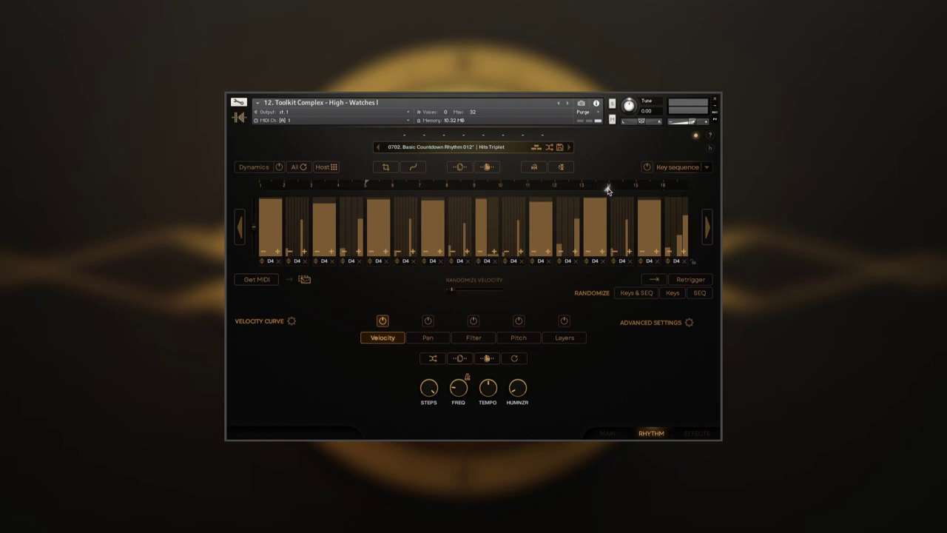
- Condense the sequence, raise STEPS back to 16, and shift the pattern one step
{"action": "left_click", "coordinate": [386, 166]}
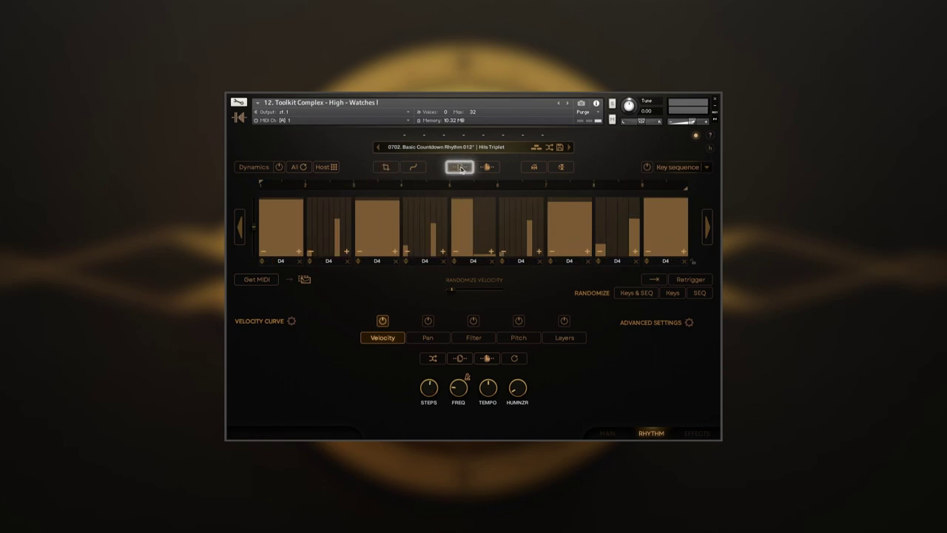
{"action": "left_click_drag", "start_coordinate": [427, 392], "coordinate": [432, 344]}
{"action": "left_click", "coordinate": [487, 167]}
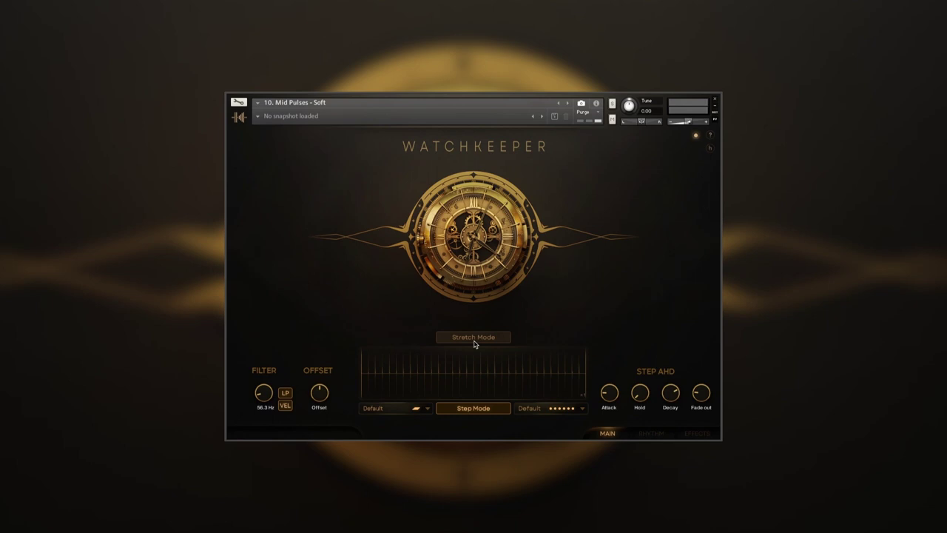
- Open the Rhythm page and keep Play all as the play mode
{"action": "left_click", "coordinate": [651, 433]}
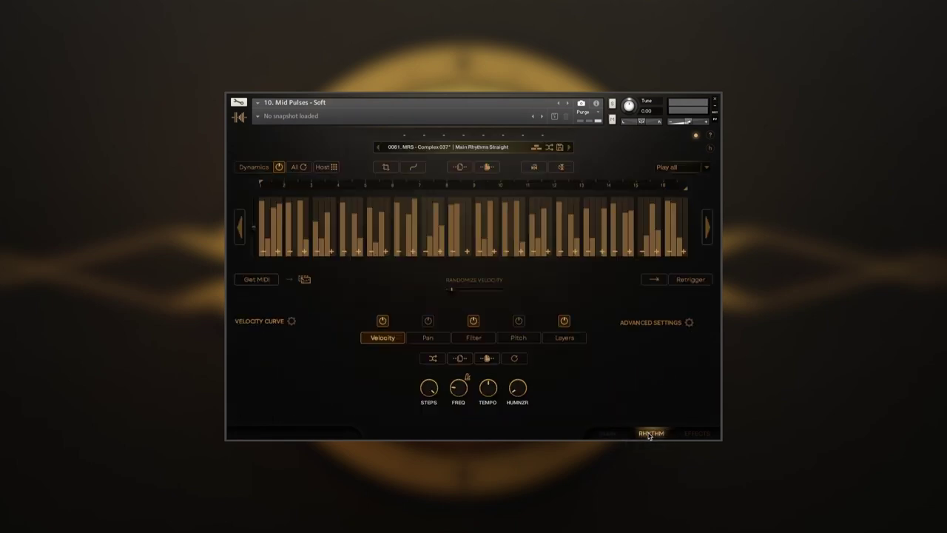
{"action": "left_click", "coordinate": [694, 170]}
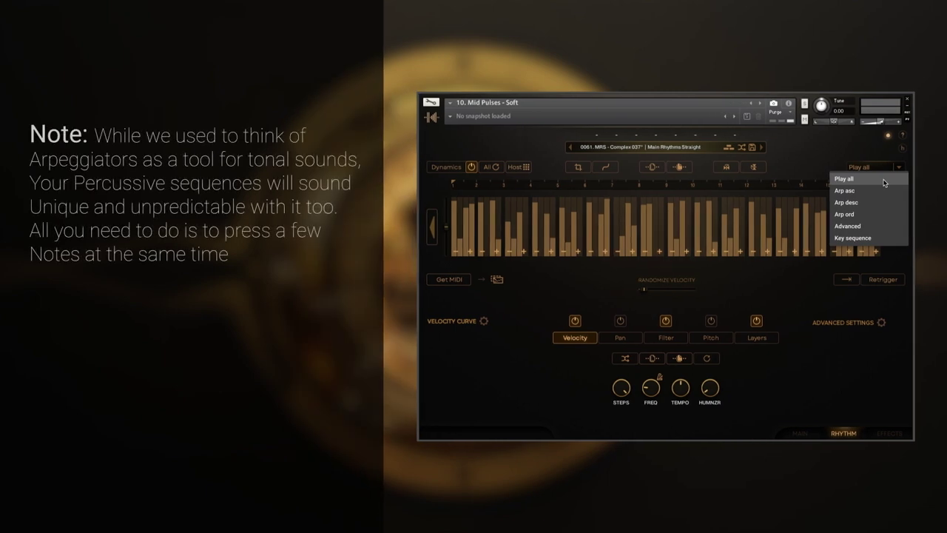
{"action": "left_click", "coordinate": [884, 183]}
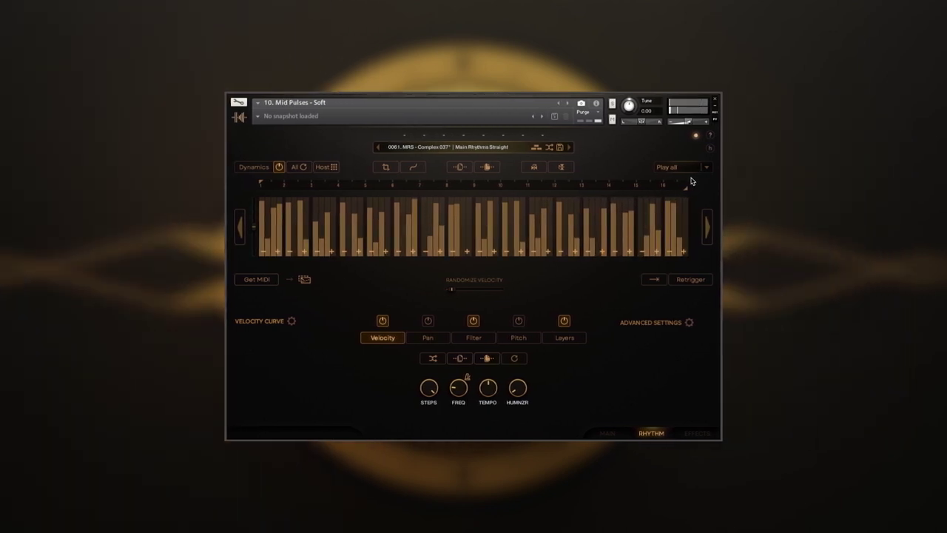
- Try the Arp asc and Arp desc play modes, finishing on Arp ord
{"action": "left_click", "coordinate": [866, 166]}
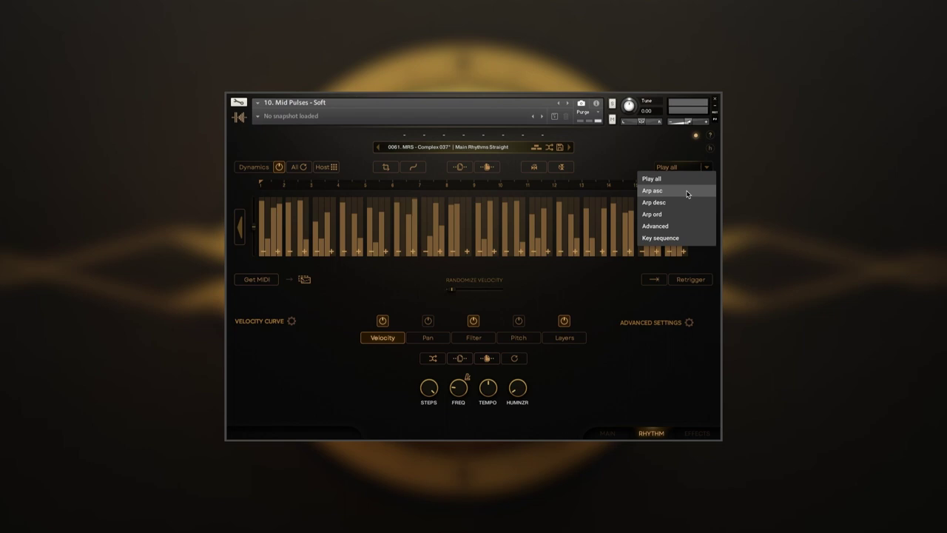
{"action": "left_click", "coordinate": [687, 192]}
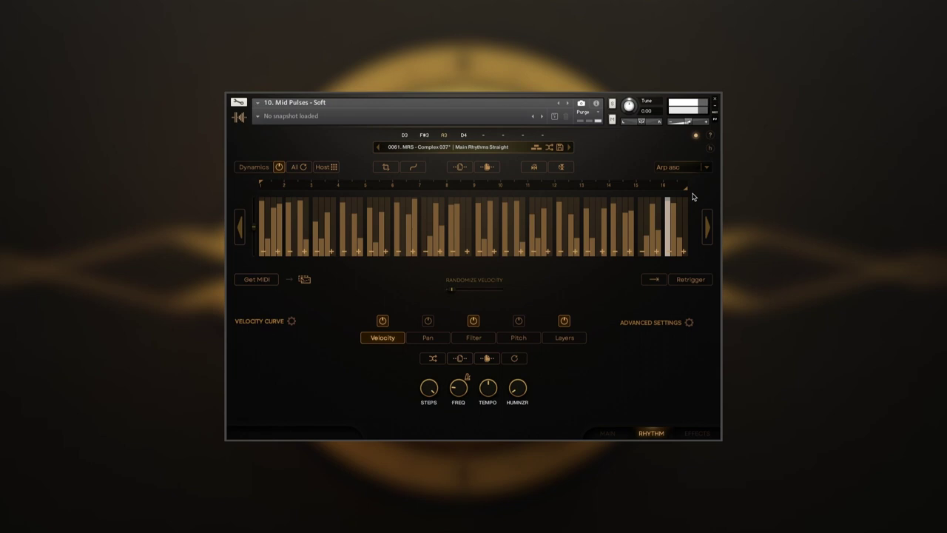
{"action": "left_click", "coordinate": [704, 170]}
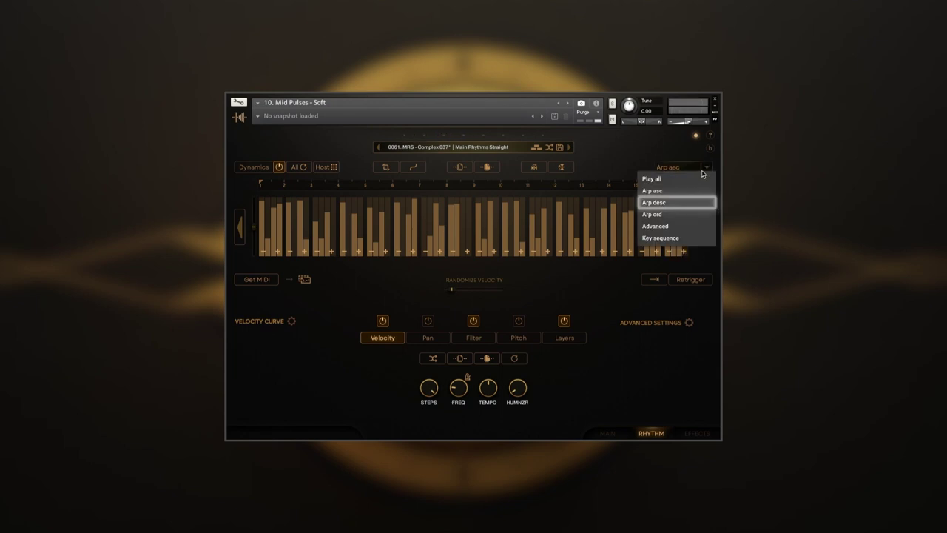
{"action": "left_click", "coordinate": [694, 200]}
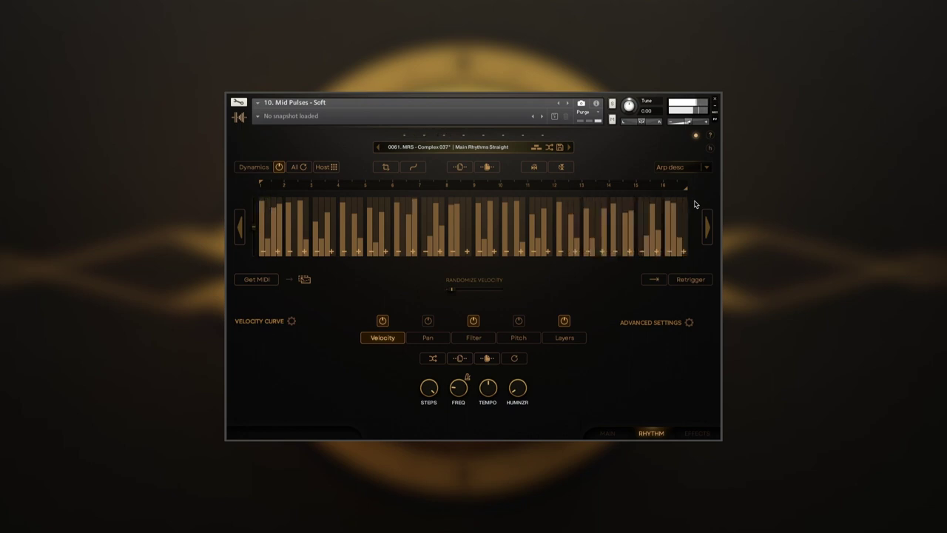
{"action": "left_click", "coordinate": [694, 167]}
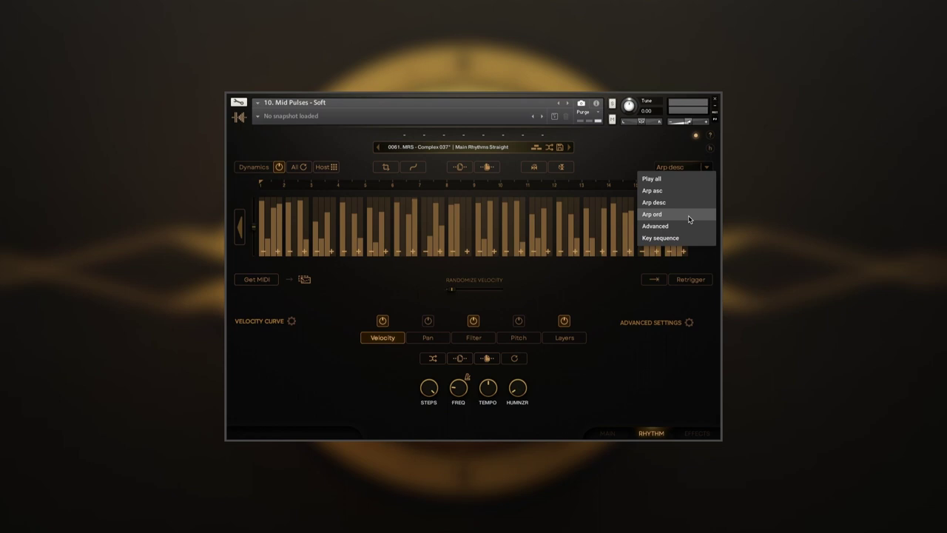
{"action": "left_click", "coordinate": [689, 216]}
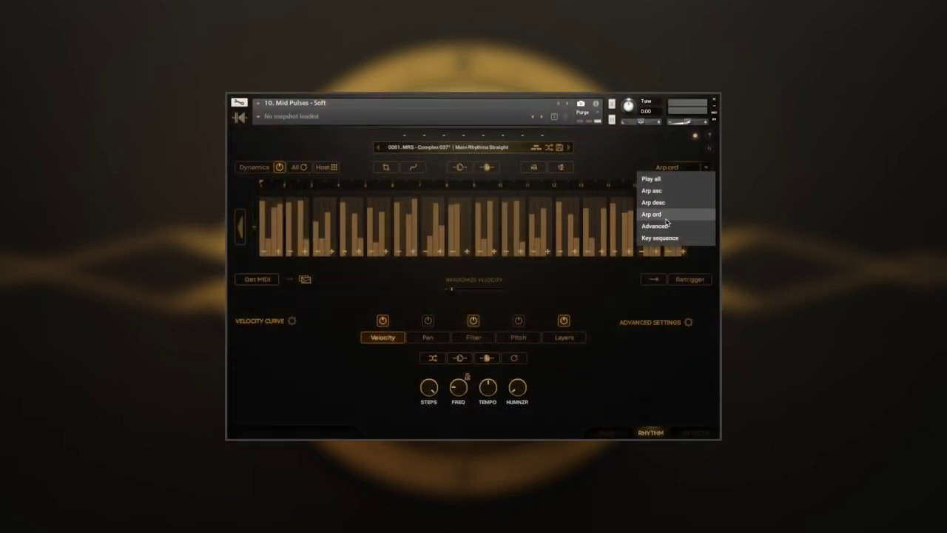
- Choose Advanced mode, randomize chord keys, clear step 2's keys, and toggle Chords off and on
{"action": "left_click", "coordinate": [665, 225]}
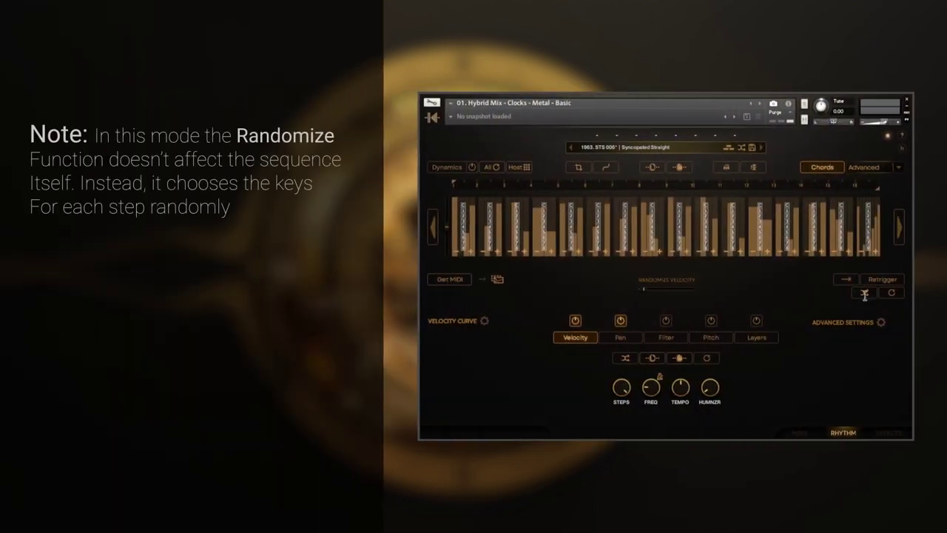
{"action": "left_click", "coordinate": [864, 294]}
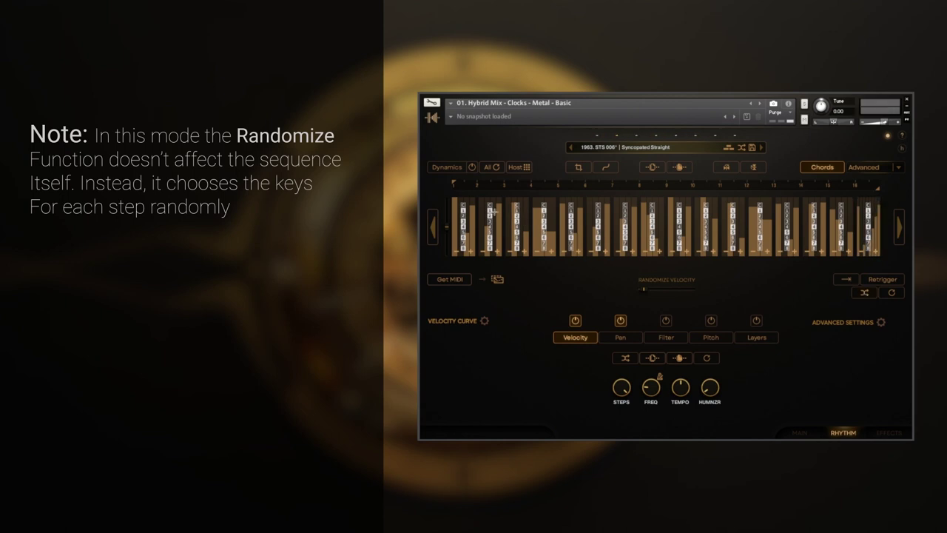
{"action": "left_click", "coordinate": [489, 205]}
{"action": "left_click", "coordinate": [827, 167]}
{"action": "left_click", "coordinate": [827, 166]}
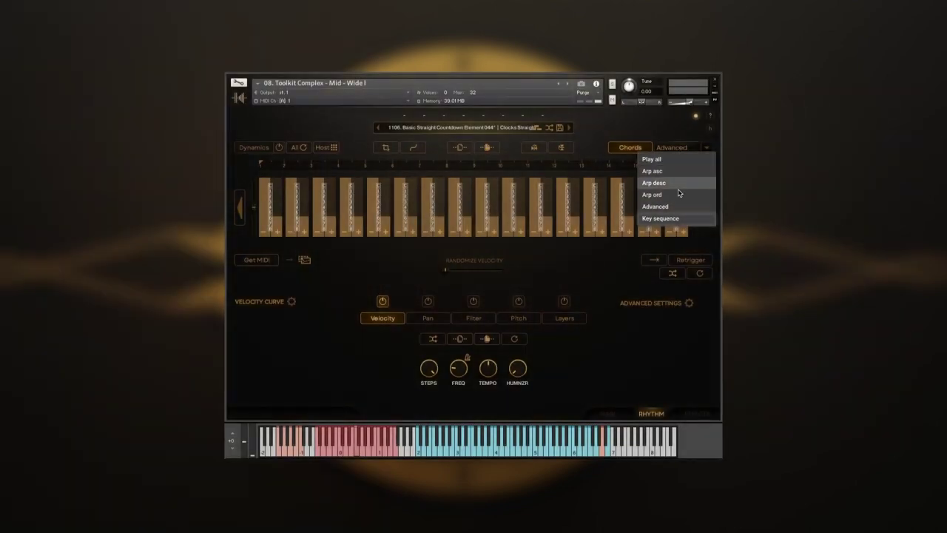
- Switch to Key sequence mode and lock every step's key to A6
{"action": "left_click", "coordinate": [660, 219]}
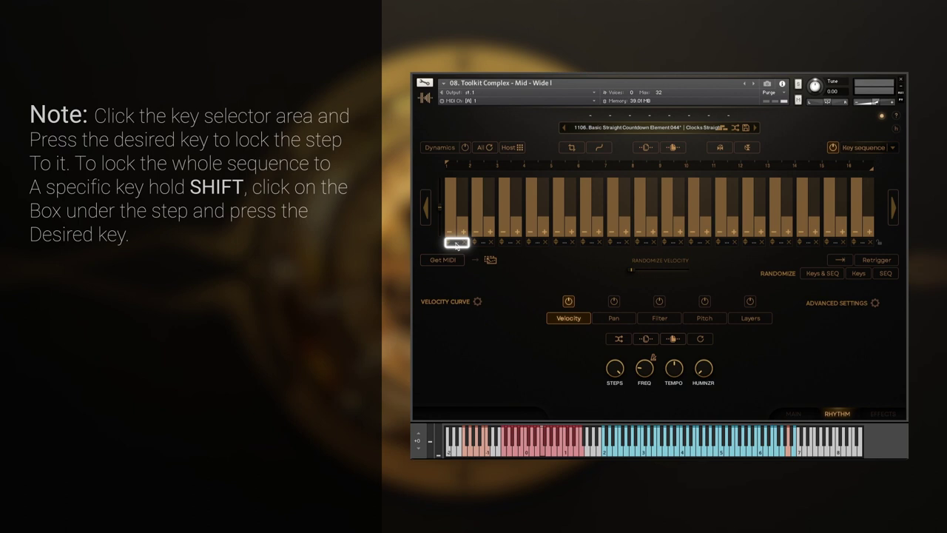
{"action": "left_click", "coordinate": [456, 242]}
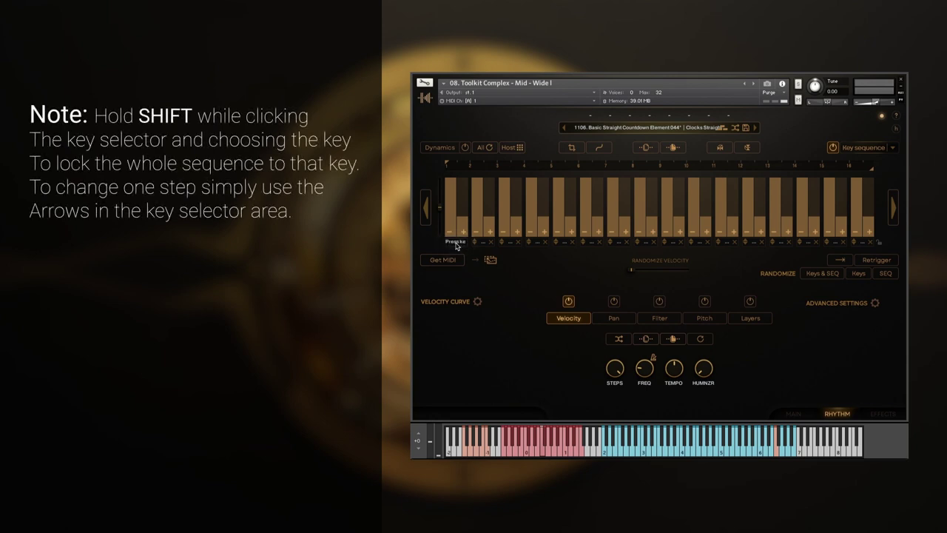
{"action": "left_click", "coordinate": [456, 244], "text": "shift"}
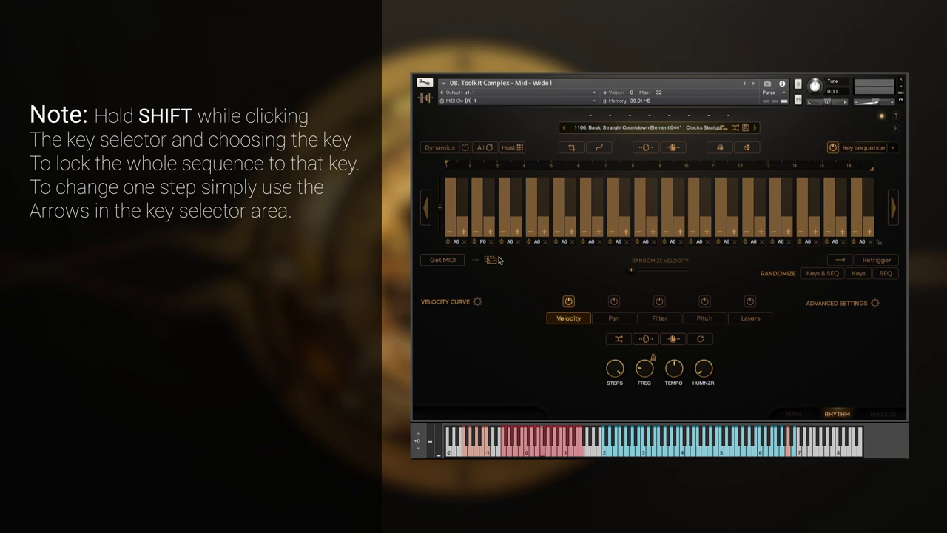
- Randomize the steps using Keys & SEQ, Keys and SEQ under RANDOMIZE
{"action": "left_click", "coordinate": [834, 273]}
{"action": "left_click", "coordinate": [835, 274]}
{"action": "left_click", "coordinate": [886, 273]}
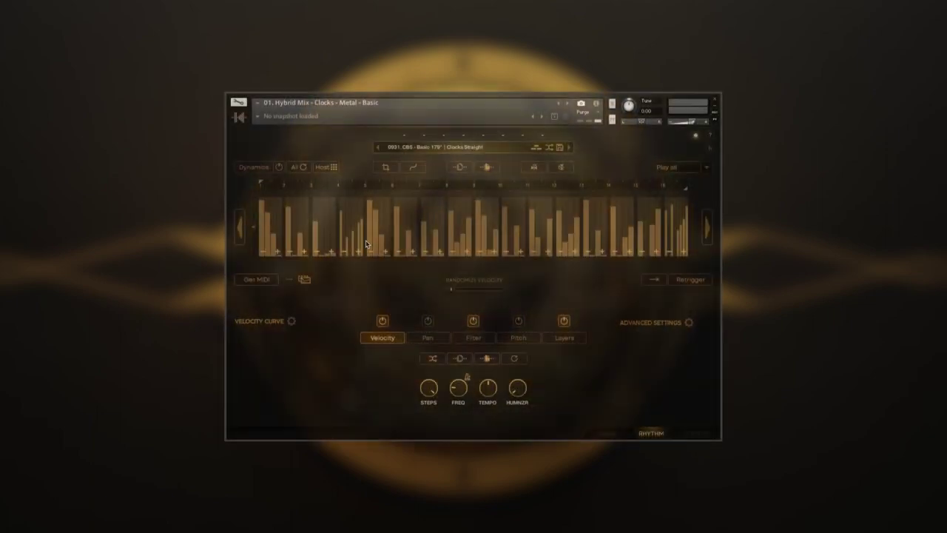
- Enable Dynamics, view its Pan, Filter and Pitch curves, then return to Velocity set to Active
{"action": "left_click", "coordinate": [257, 168]}
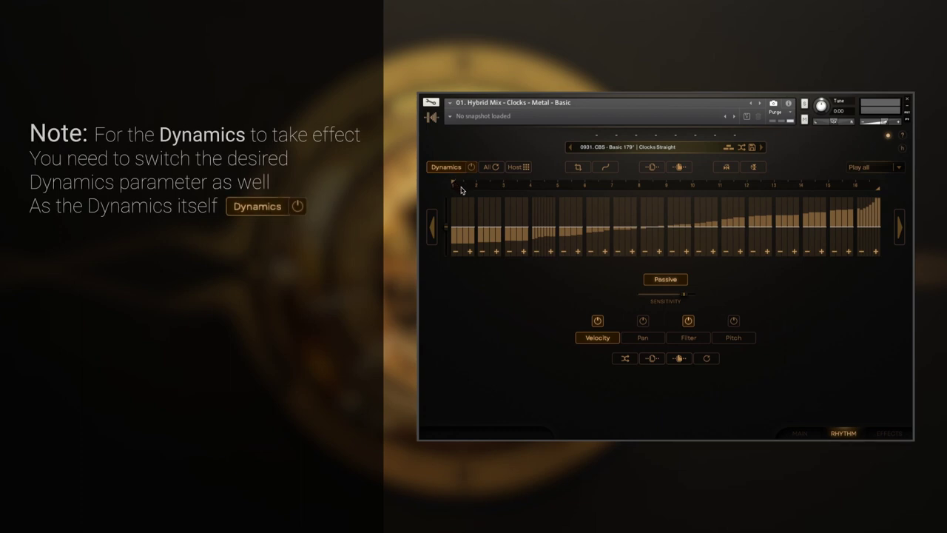
{"action": "left_click", "coordinate": [642, 338]}
{"action": "left_click", "coordinate": [687, 337]}
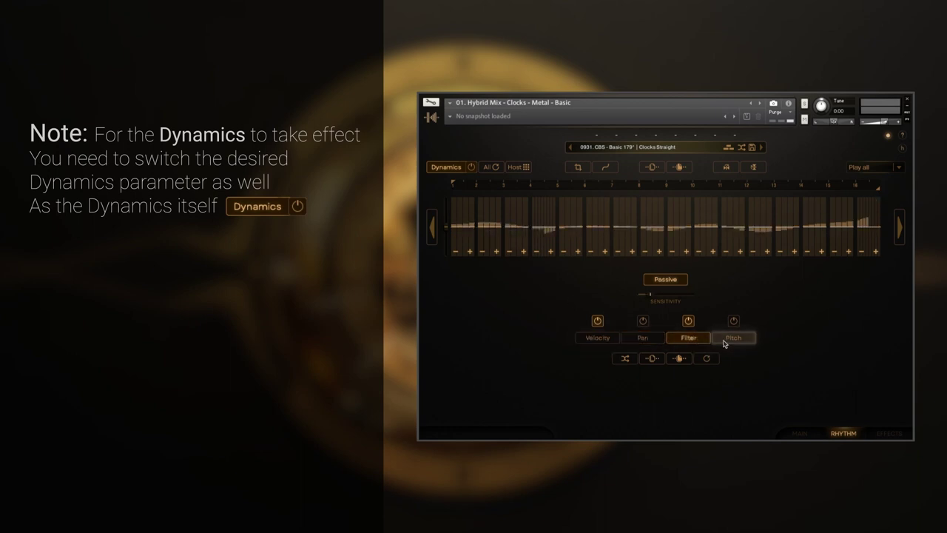
{"action": "left_click", "coordinate": [731, 342]}
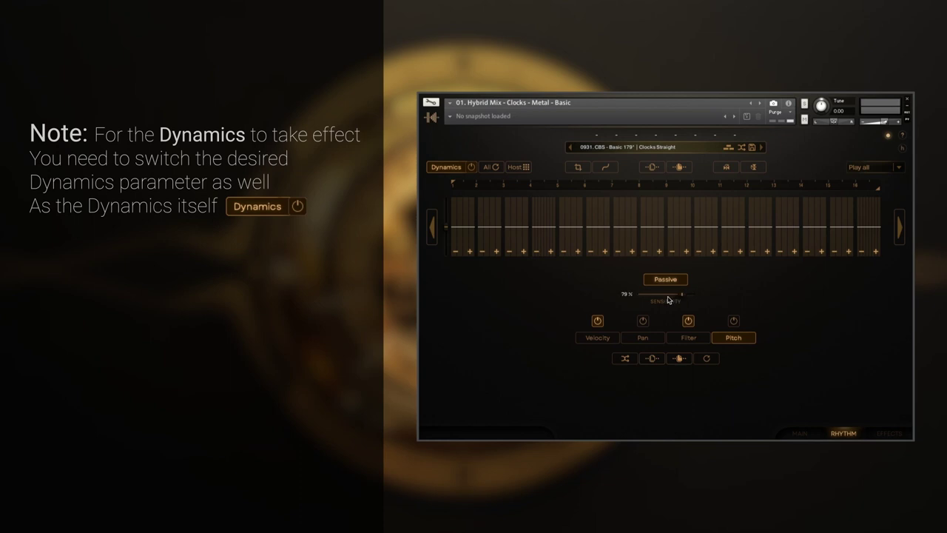
{"action": "left_click", "coordinate": [602, 340]}
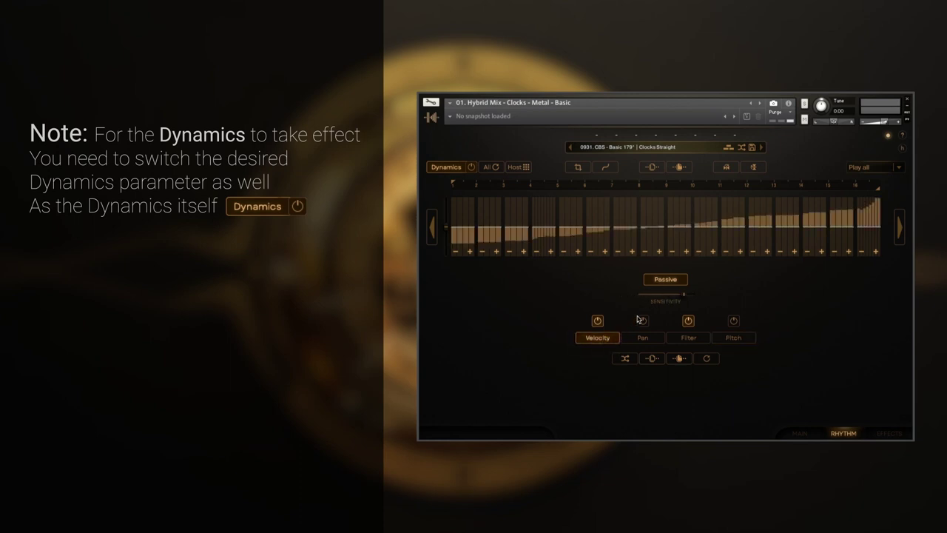
{"action": "left_click", "coordinate": [650, 285]}
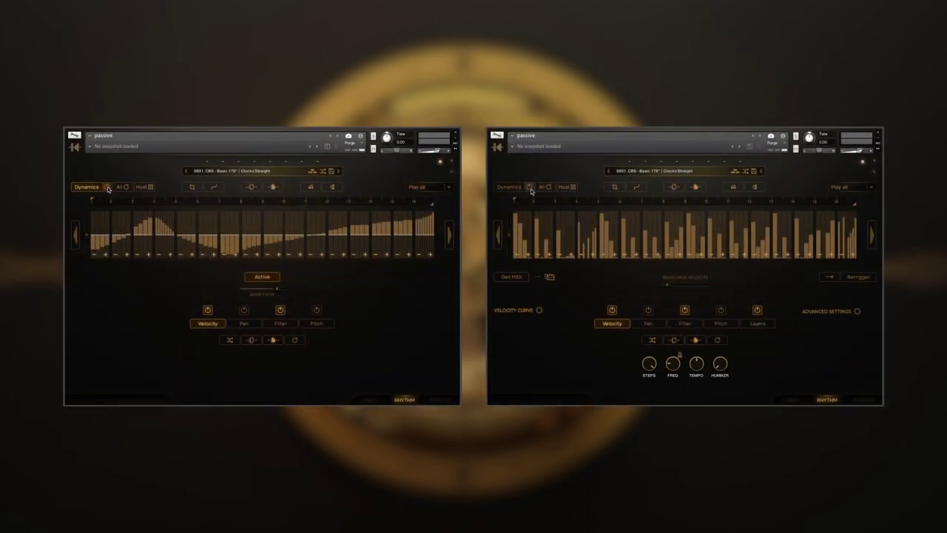
- Enable Dynamics, randomize the step values, and shift all steps one place right
{"action": "left_click", "coordinate": [530, 188]}
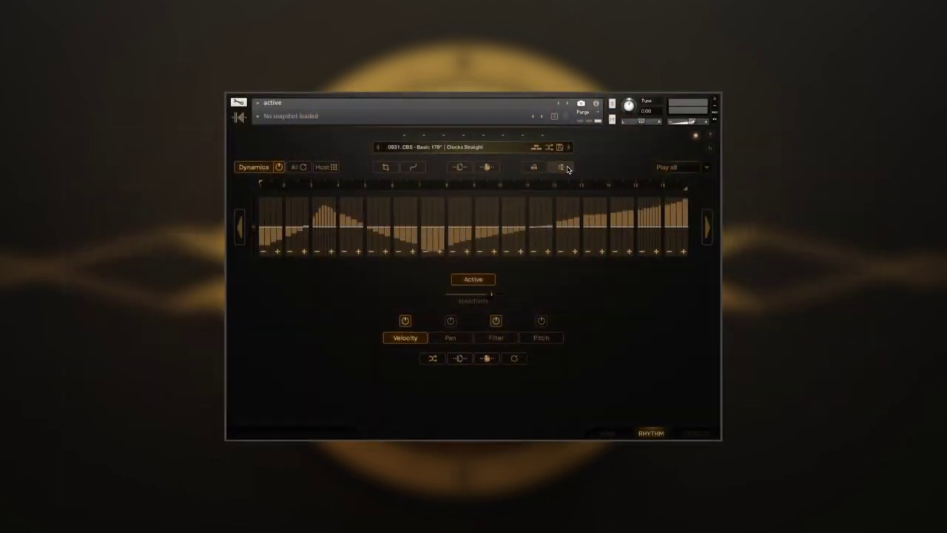
{"action": "left_click", "coordinate": [533, 166]}
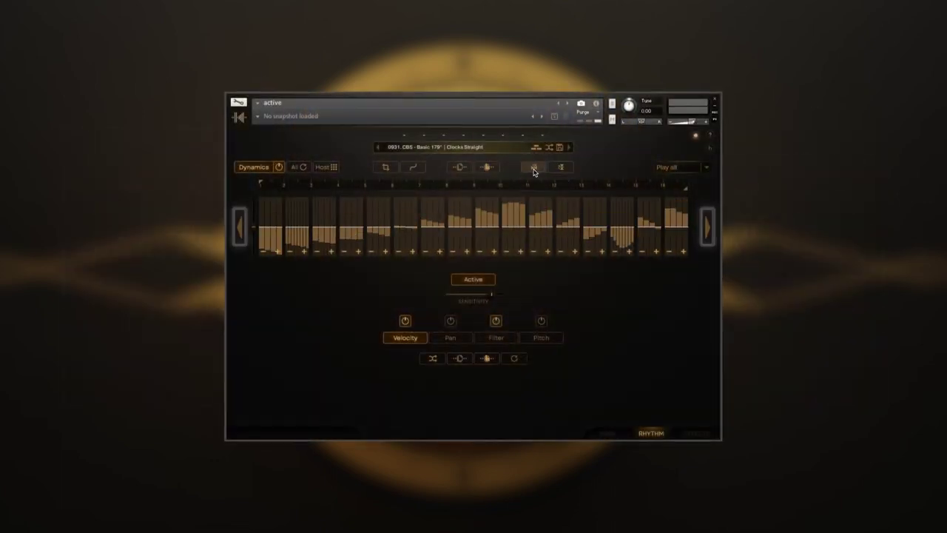
{"action": "left_click", "coordinate": [707, 231]}
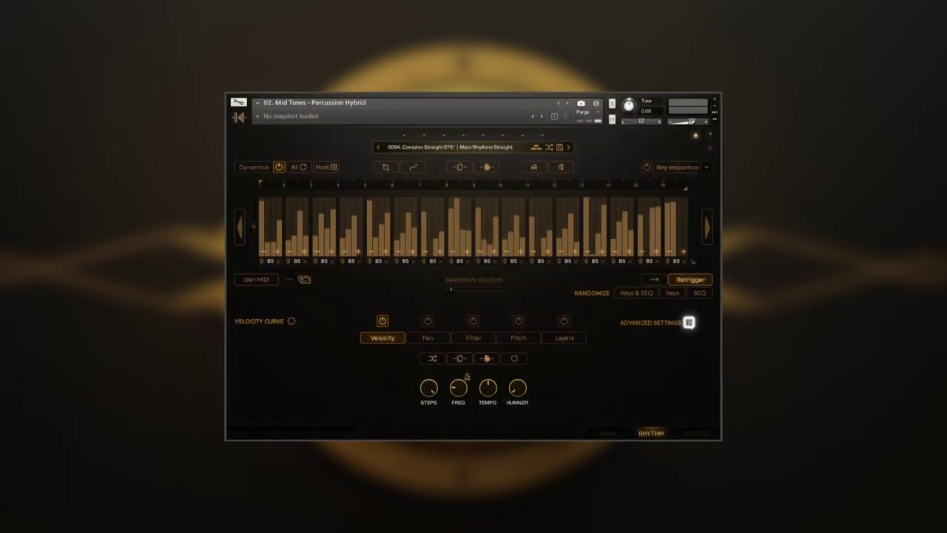
- Raise the skip-step velocity to 38%, start playback, and enable skip steps
{"action": "left_click", "coordinate": [689, 323]}
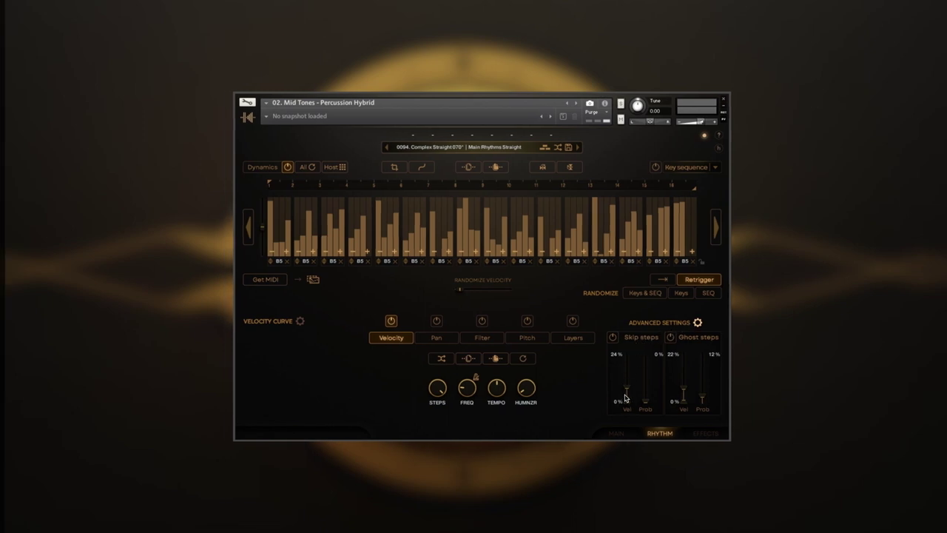
{"action": "left_click_drag", "start_coordinate": [618, 392], "coordinate": [618, 384]}
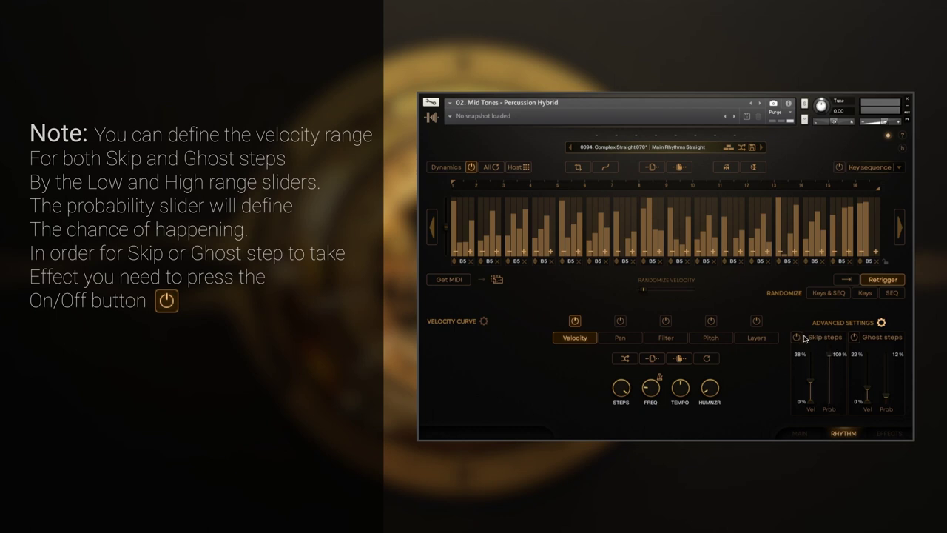
{"action": "key", "text": "space"}
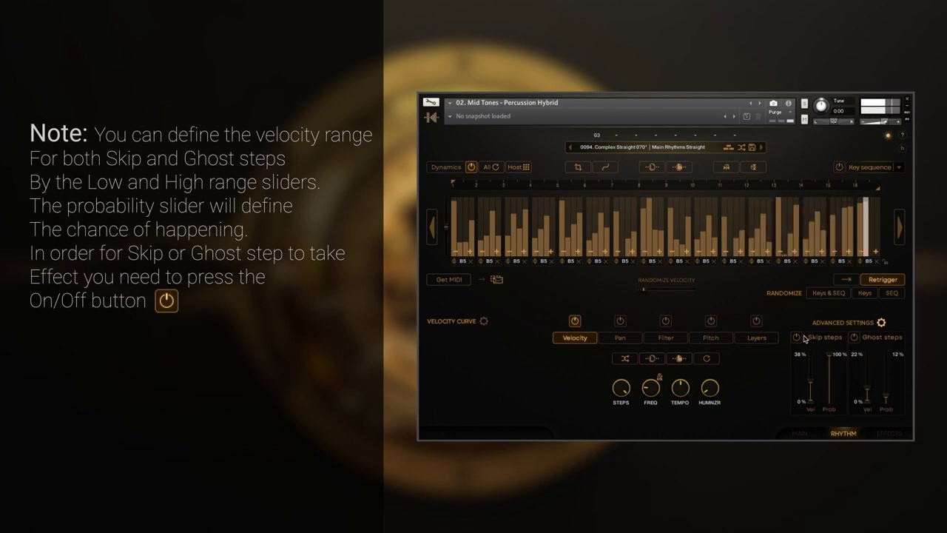
{"action": "left_click", "coordinate": [797, 338]}
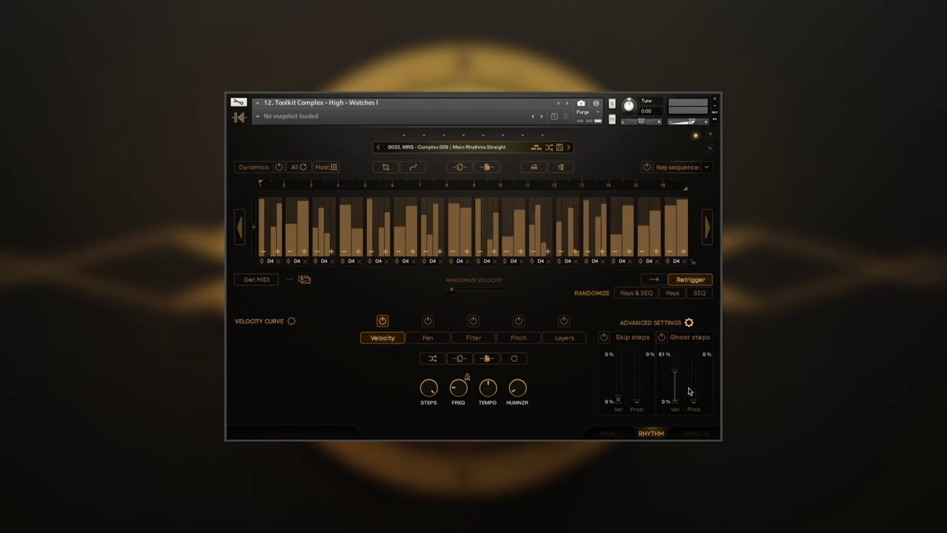
- Enable ghost steps and skip steps, raising the skip-step probability and velocity ranges
{"action": "left_click", "coordinate": [660, 342]}
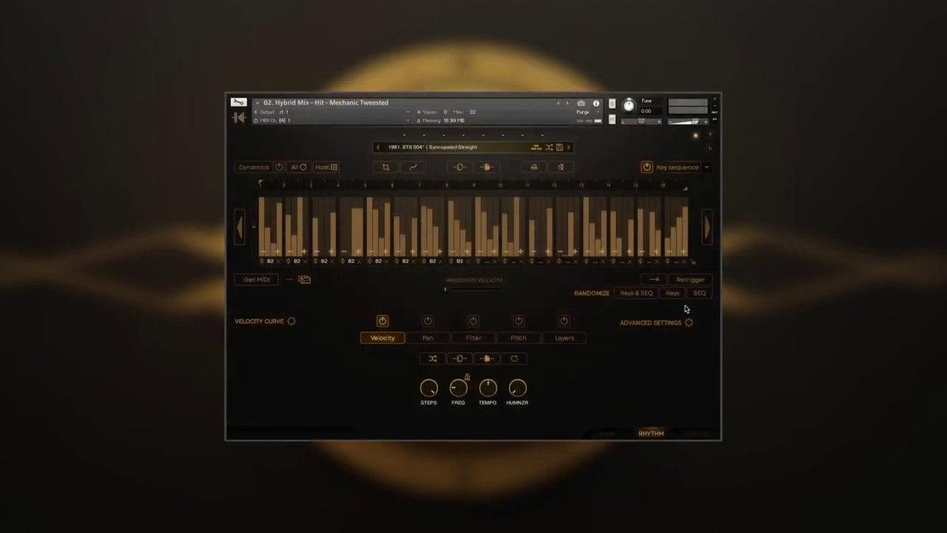
{"action": "left_click", "coordinate": [689, 323]}
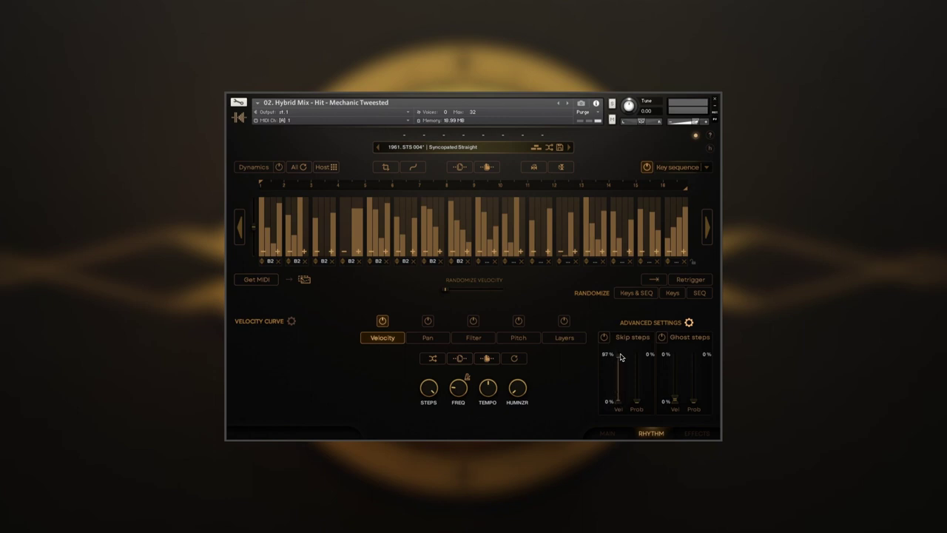
{"action": "left_click_drag", "start_coordinate": [641, 410], "coordinate": [640, 356]}
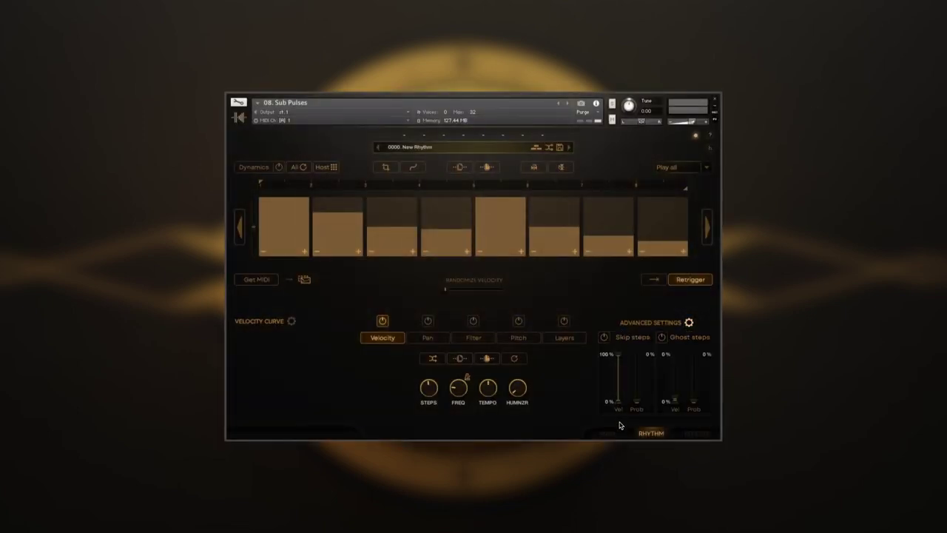
{"action": "left_click_drag", "start_coordinate": [635, 400], "coordinate": [638, 357]}
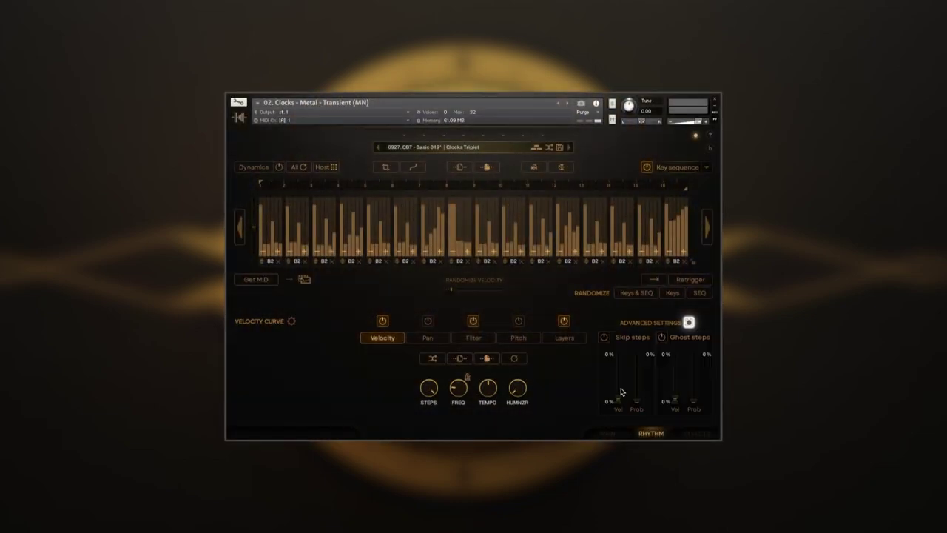
{"action": "left_click_drag", "start_coordinate": [619, 402], "coordinate": [620, 373]}
{"action": "left_click", "coordinate": [604, 337]}
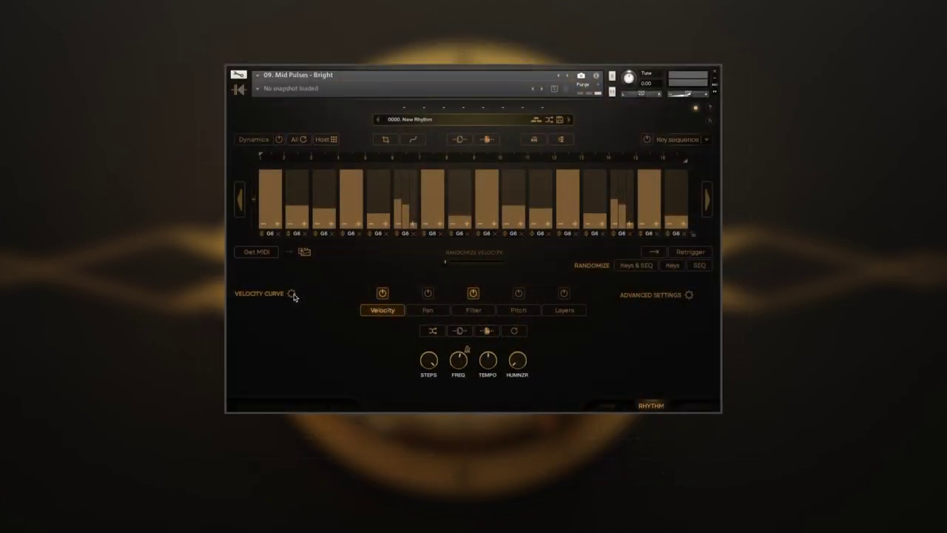
- Apply a Scale velocity curve to the Mid Pulses step velocities
{"action": "left_click", "coordinate": [292, 293]}
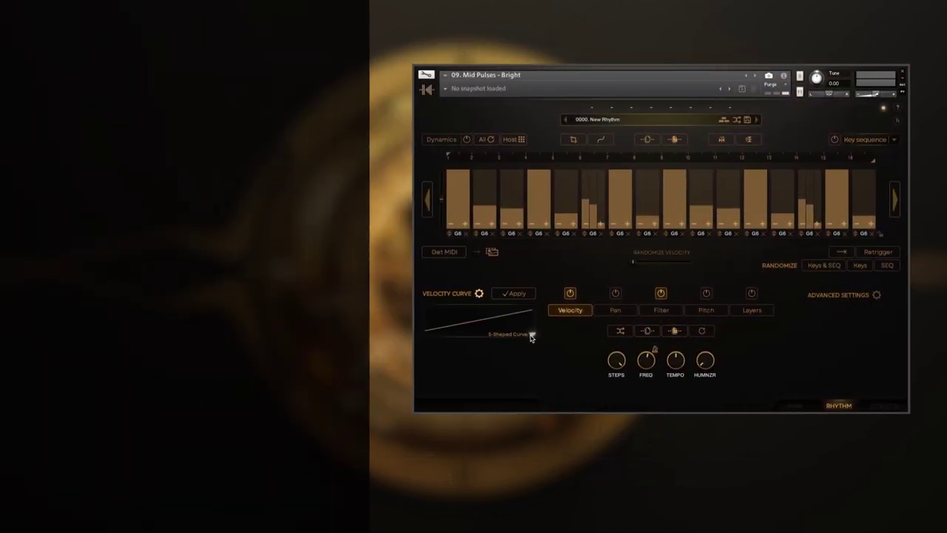
{"action": "left_click", "coordinate": [344, 337]}
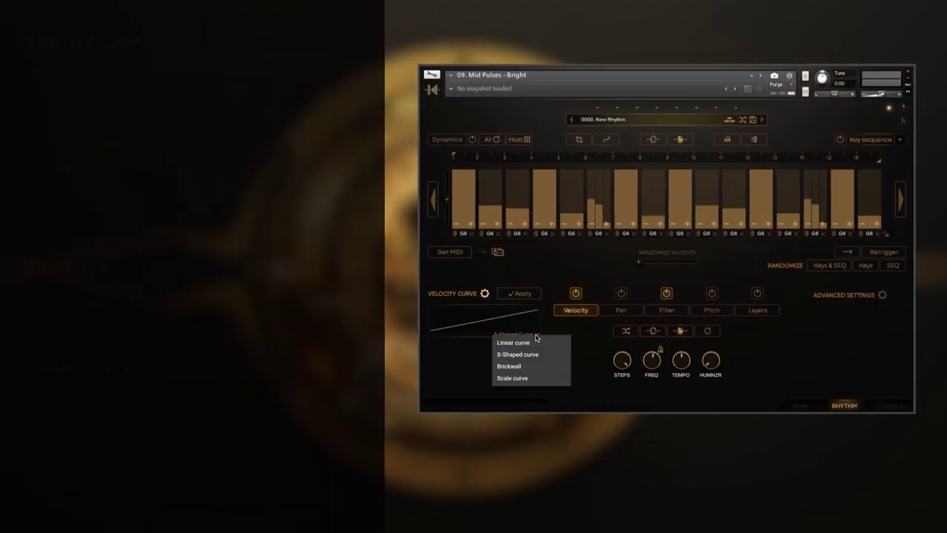
{"action": "left_click", "coordinate": [537, 378]}
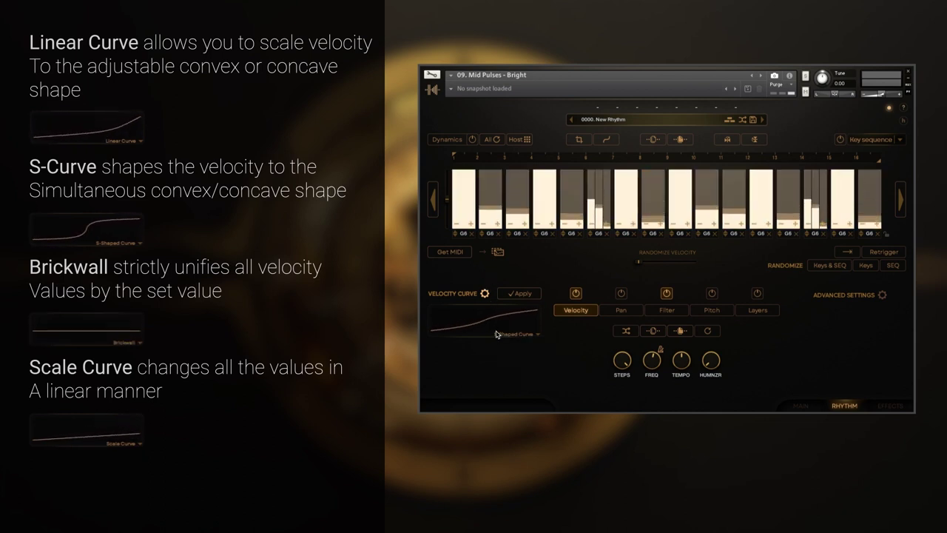
{"action": "left_click", "coordinate": [521, 295]}
{"action": "left_click", "coordinate": [520, 296]}
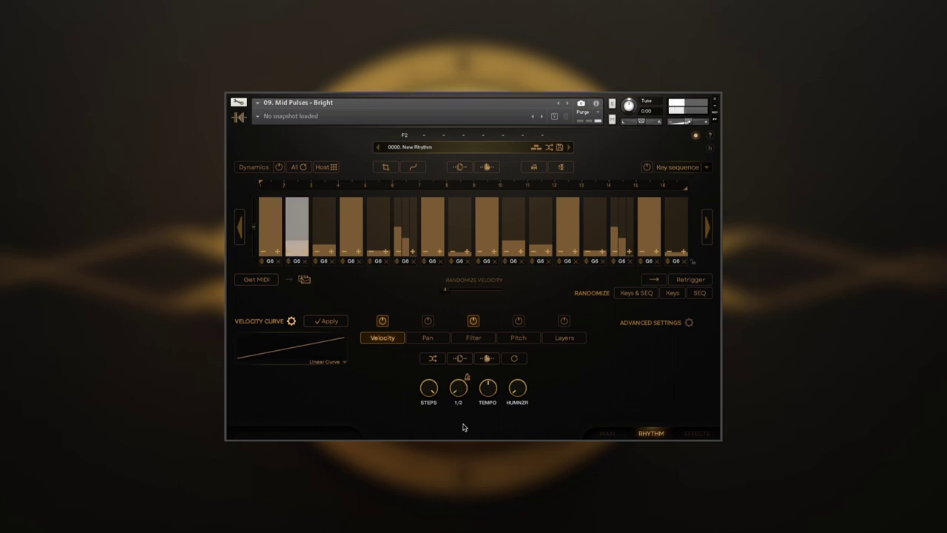
- Set the rhythm rate to 1/2 and add 5 ms of timing humanize
{"action": "left_click", "coordinate": [457, 392]}
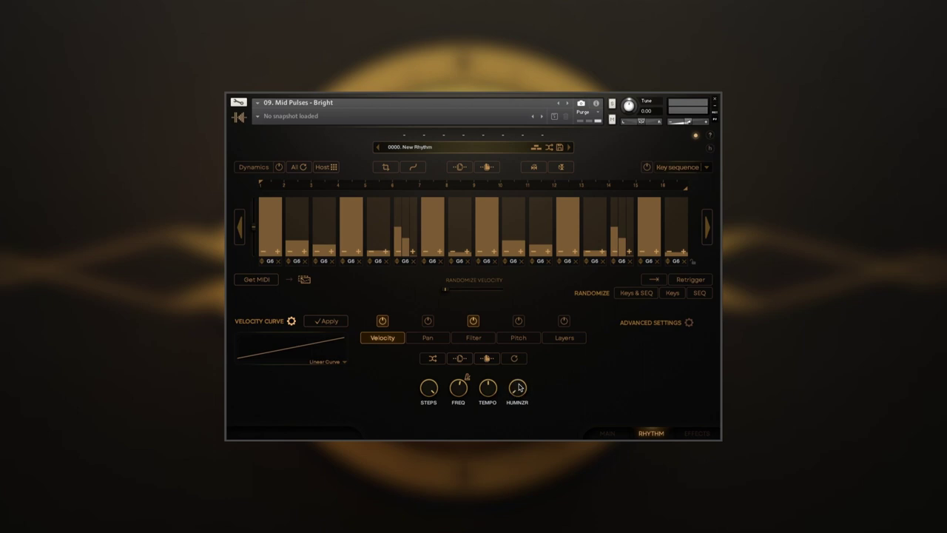
{"action": "left_click_drag", "start_coordinate": [520, 387], "coordinate": [523, 335]}
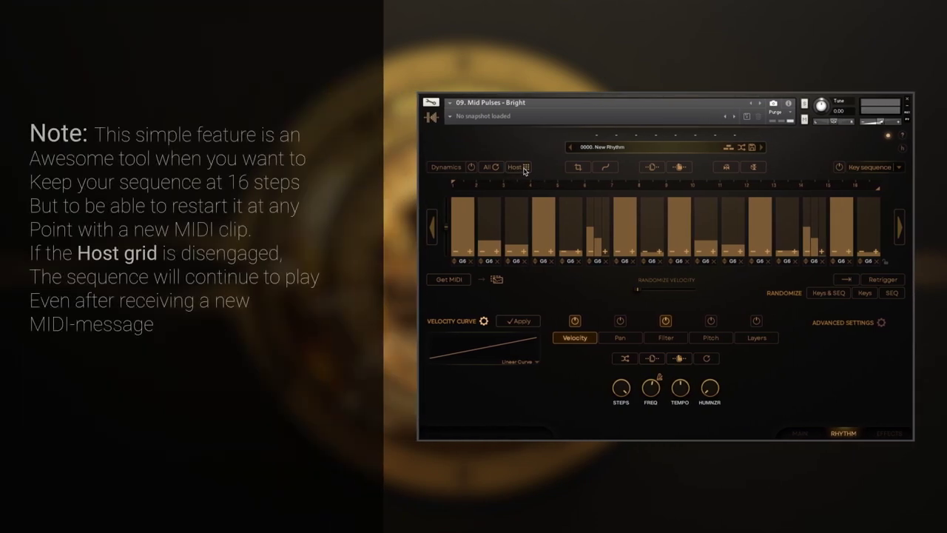
- Lock the sequence to the host grid, then reset all rhythm settings and confirm
{"action": "left_click", "coordinate": [524, 170]}
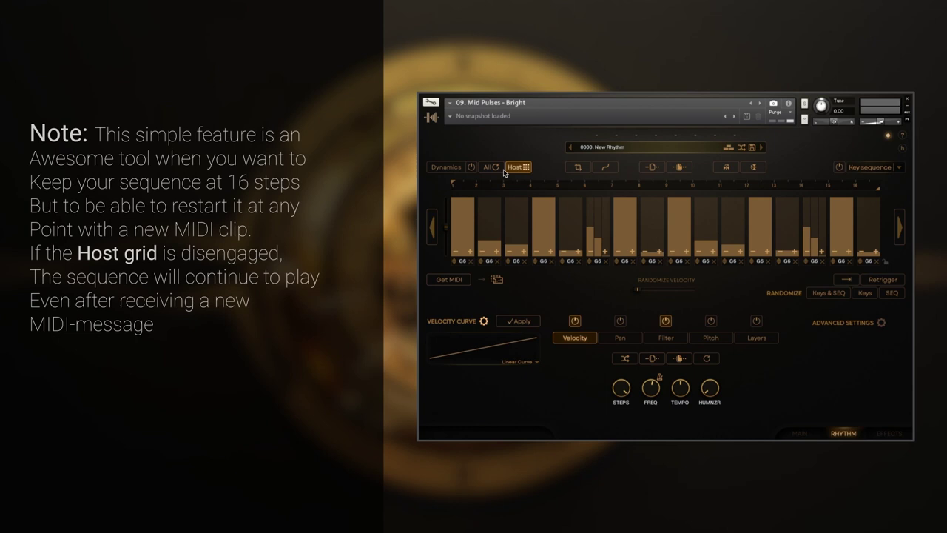
{"action": "left_click", "coordinate": [494, 169]}
{"action": "left_click", "coordinate": [641, 278]}
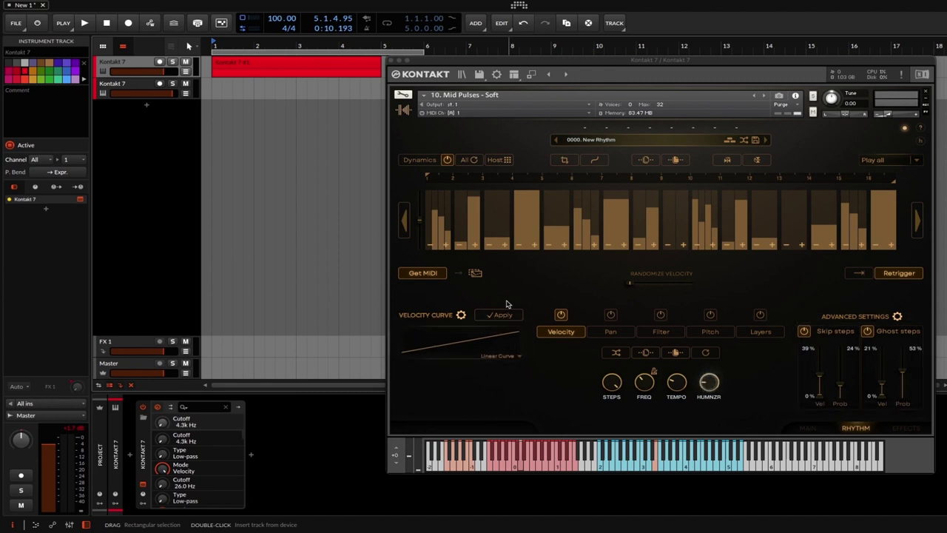
- Export the rhythm as a MIDI clip onto the second Kontakt 7 track and play the project
{"action": "left_click", "coordinate": [424, 273]}
{"action": "left_click_drag", "start_coordinate": [477, 275], "coordinate": [212, 87]}
{"action": "key", "text": "space"}
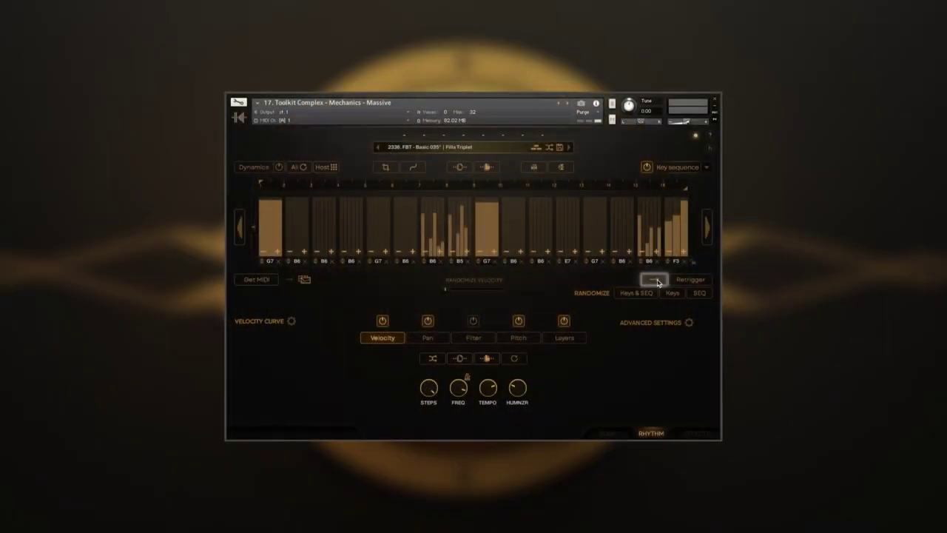
- Change the step playback direction, set the rate to 30.4 Hz, and randomize step pan
{"action": "left_click", "coordinate": [655, 281]}
{"action": "left_click_drag", "start_coordinate": [457, 386], "coordinate": [462, 339]}
{"action": "left_click", "coordinate": [428, 338]}
{"action": "left_click", "coordinate": [433, 359]}
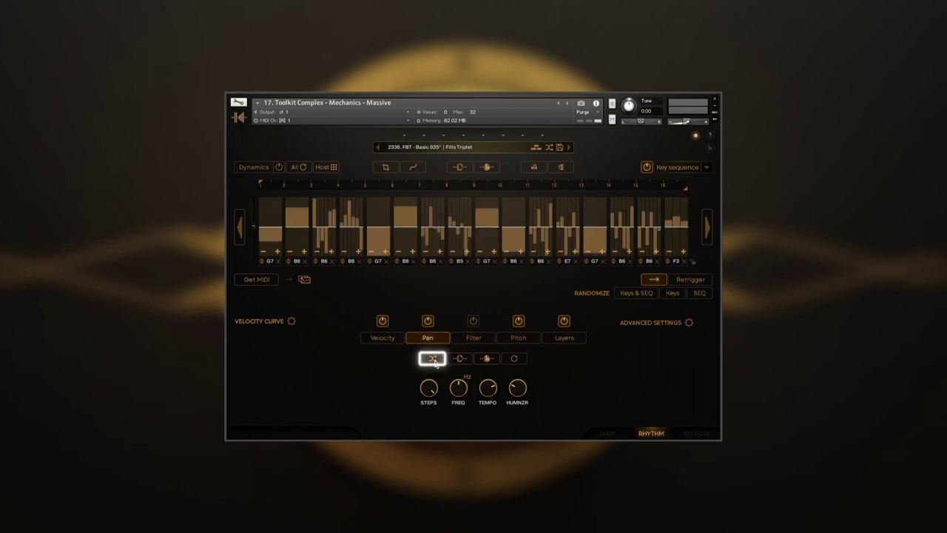
- Randomize step pitch, load the Basic 031 fills rhythm, and randomize its step keys
{"action": "left_click", "coordinate": [518, 337]}
{"action": "left_click", "coordinate": [433, 358]}
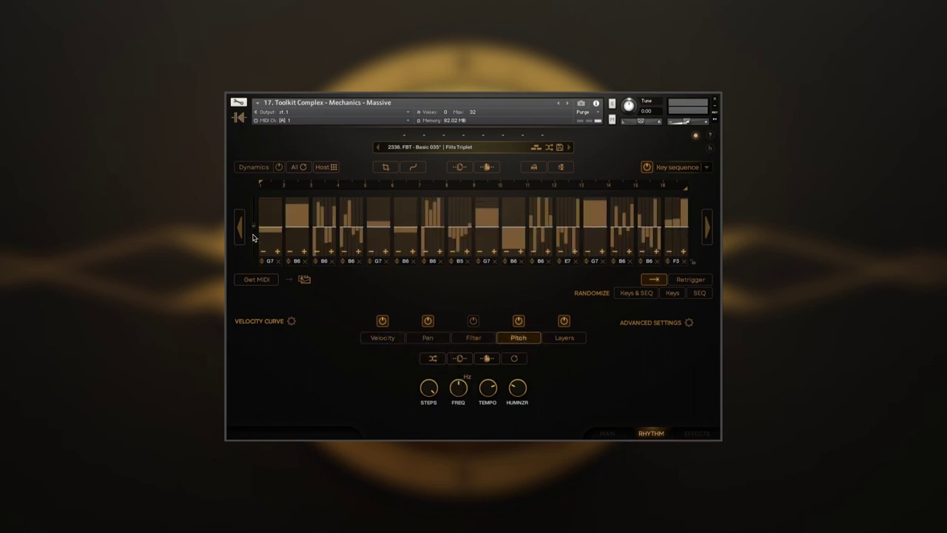
{"action": "left_click", "coordinate": [549, 147]}
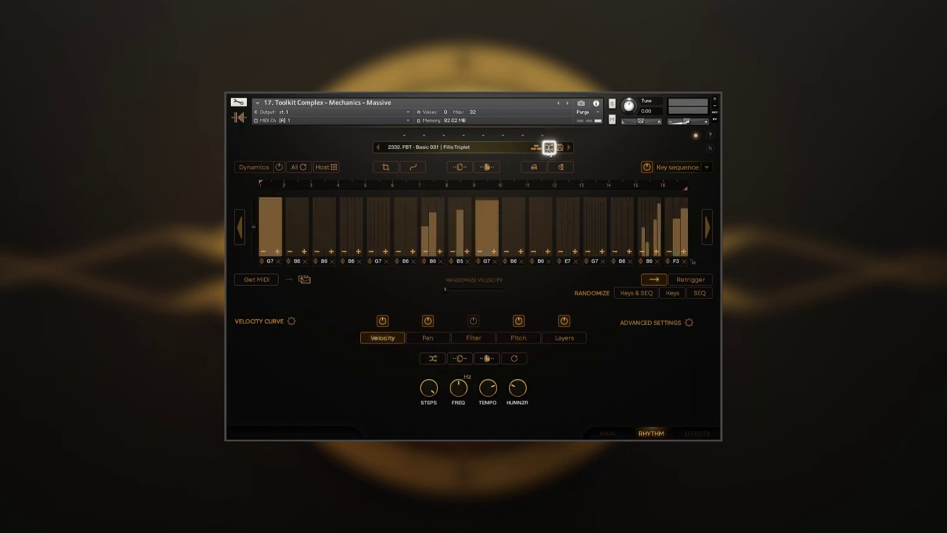
{"action": "left_click", "coordinate": [627, 293]}
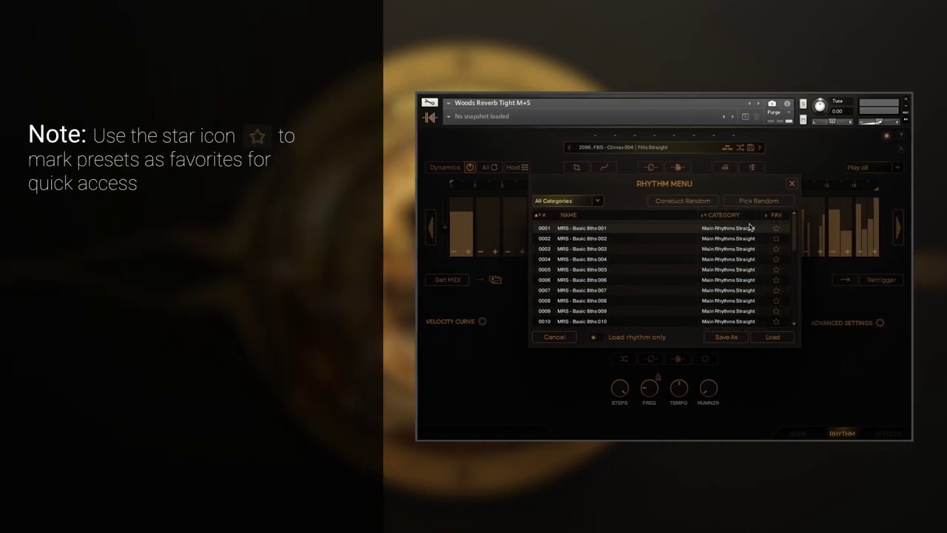
- Filter the rhythm library to Countdown Rhythms and load two random presets
{"action": "left_click", "coordinate": [599, 201]}
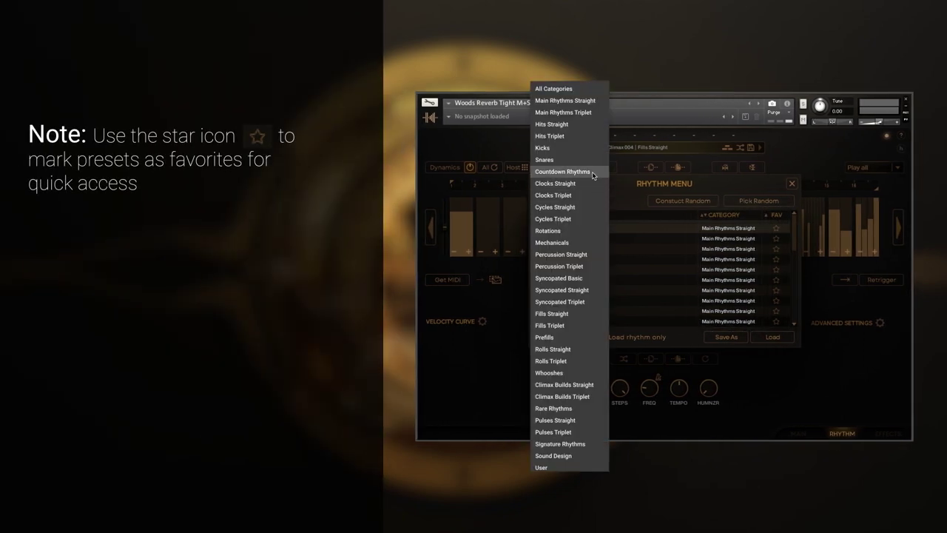
{"action": "left_click", "coordinate": [592, 172]}
{"action": "left_click_drag", "start_coordinate": [793, 225], "coordinate": [793, 296]}
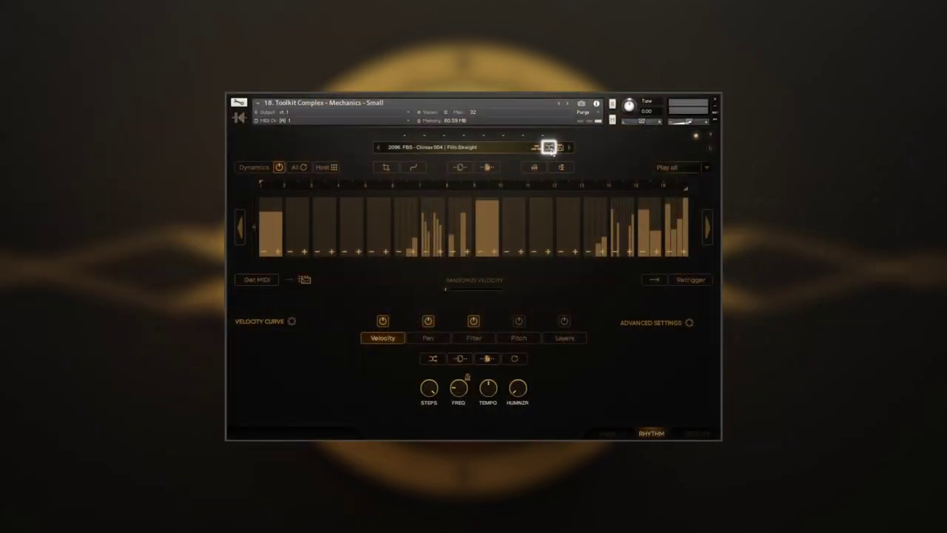
{"action": "left_click", "coordinate": [550, 148]}
{"action": "left_click", "coordinate": [550, 148]}
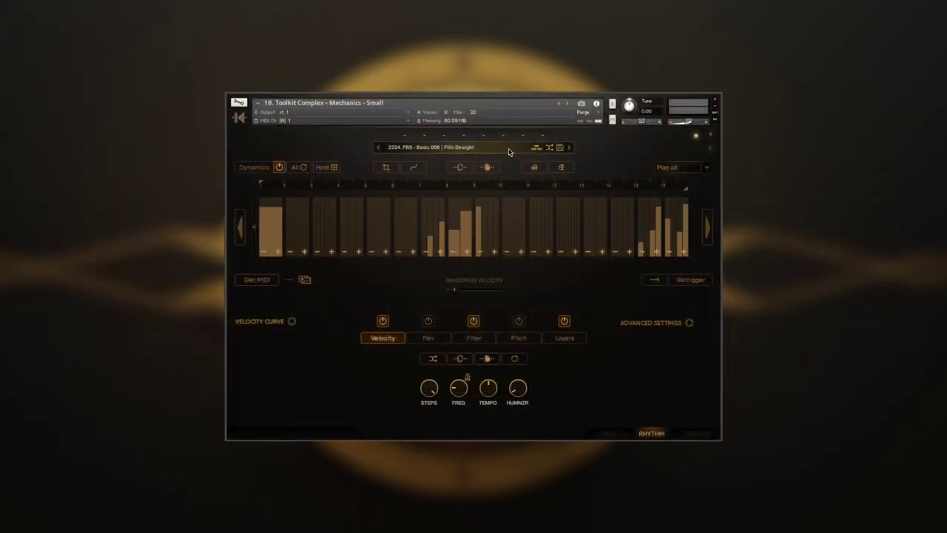
- Reopen the rhythm browser showing all categories, scroll the list, then close it
{"action": "left_click", "coordinate": [508, 150]}
{"action": "left_click", "coordinate": [396, 205]}
{"action": "left_click", "coordinate": [380, 92]}
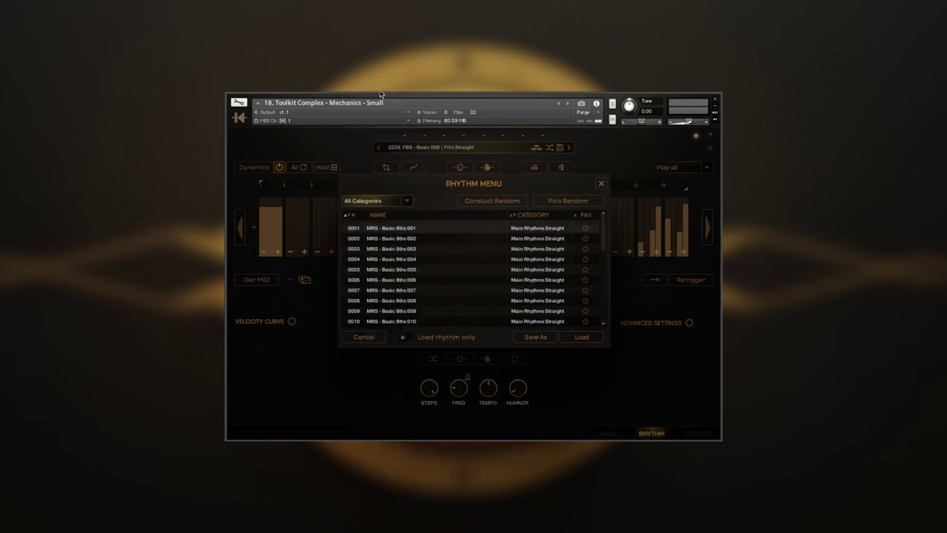
{"action": "left_click_drag", "start_coordinate": [604, 225], "coordinate": [603, 302]}
{"action": "left_click", "coordinate": [601, 184]}
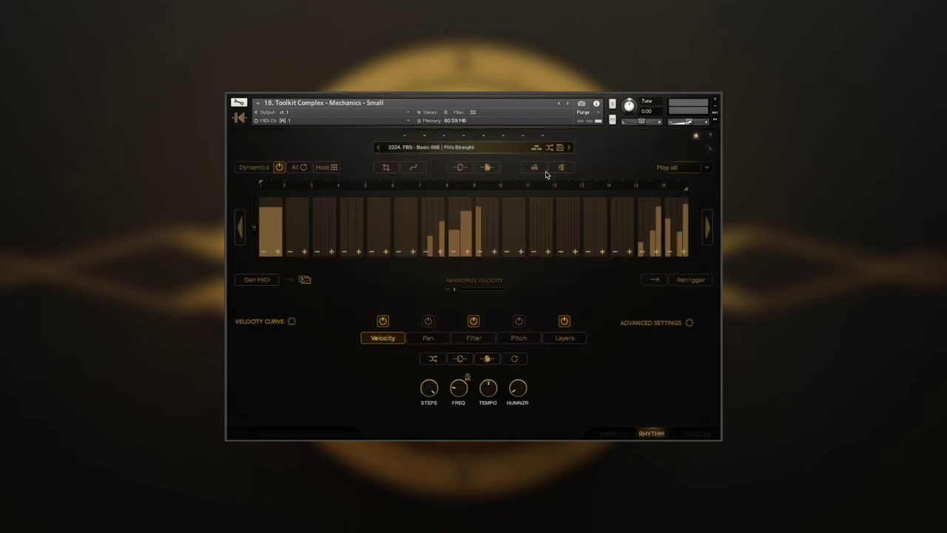
- Generate a fresh random New Rhythm pattern three times
{"action": "left_click", "coordinate": [537, 148]}
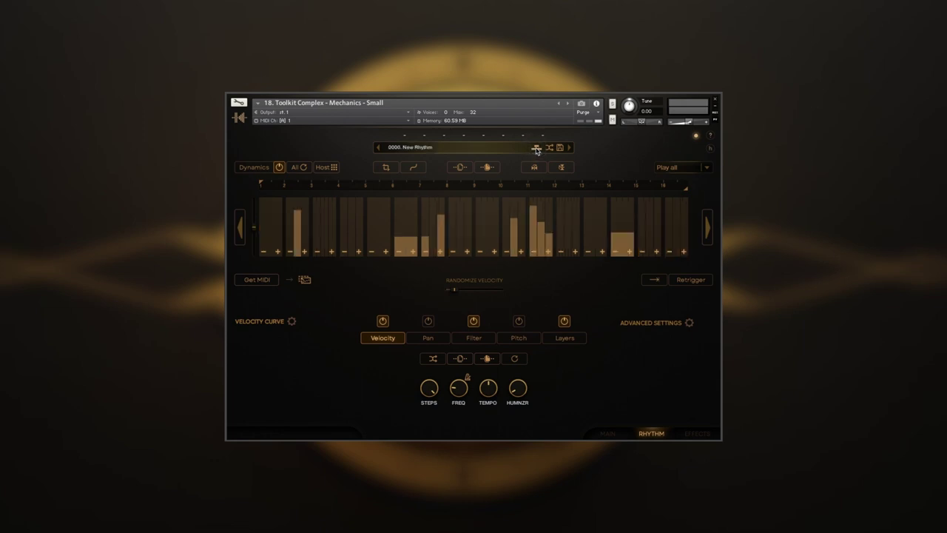
{"action": "left_click", "coordinate": [536, 148]}
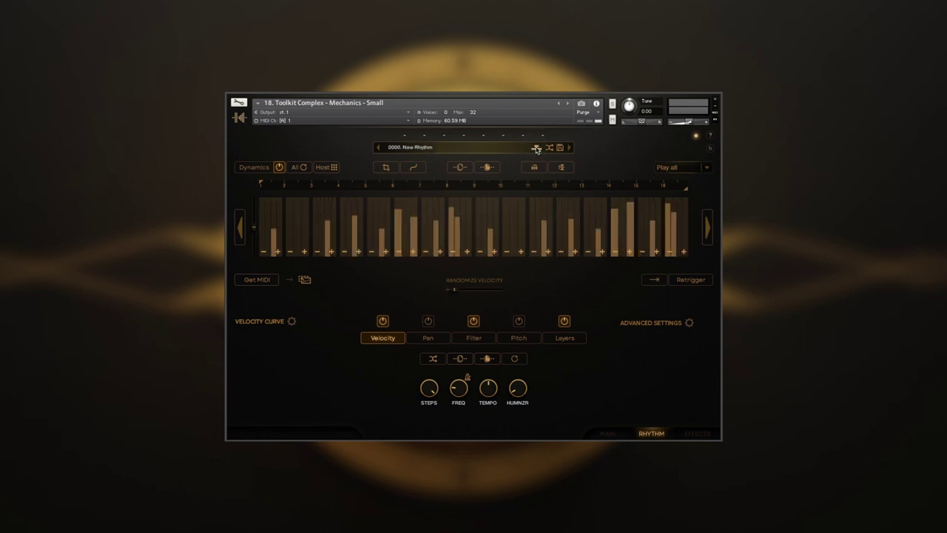
{"action": "left_click", "coordinate": [536, 148]}
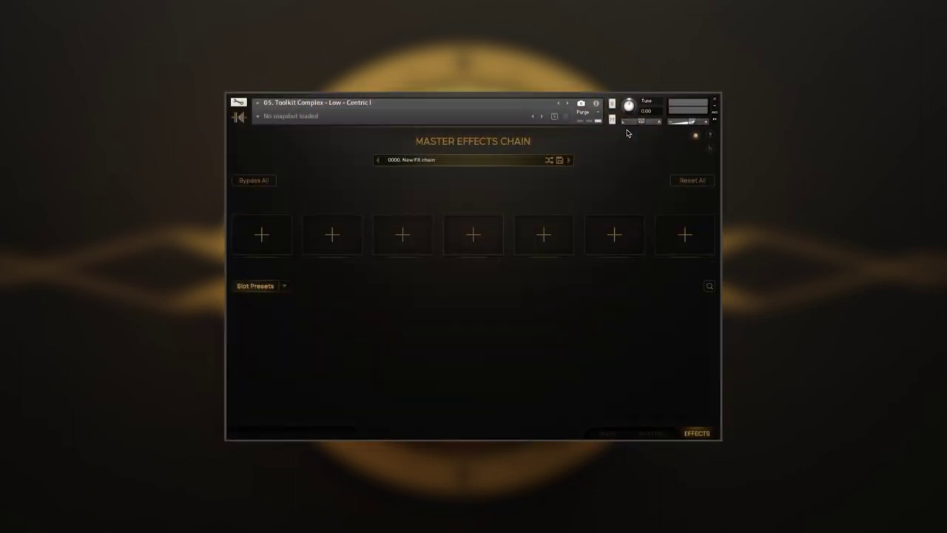
{"action": "left_click", "coordinate": [257, 239]}
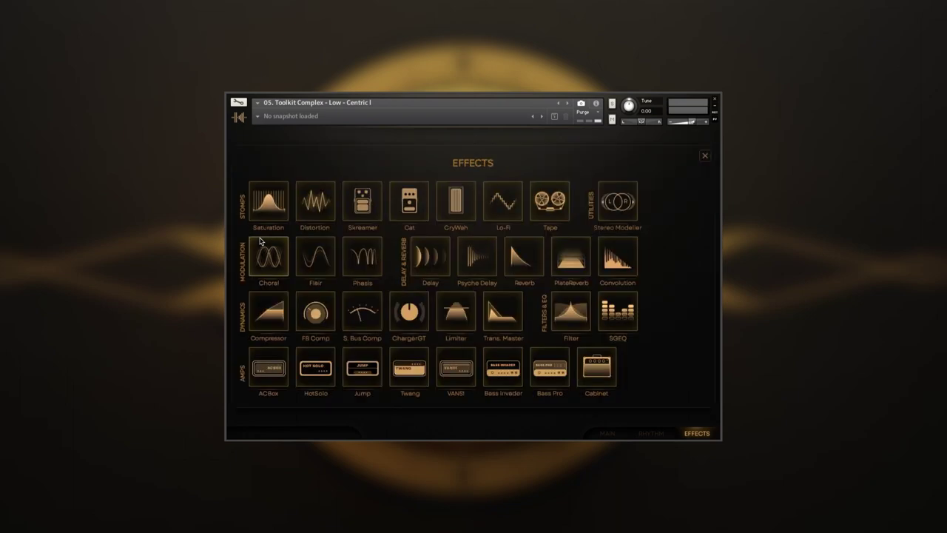
{"action": "left_click", "coordinate": [271, 259]}
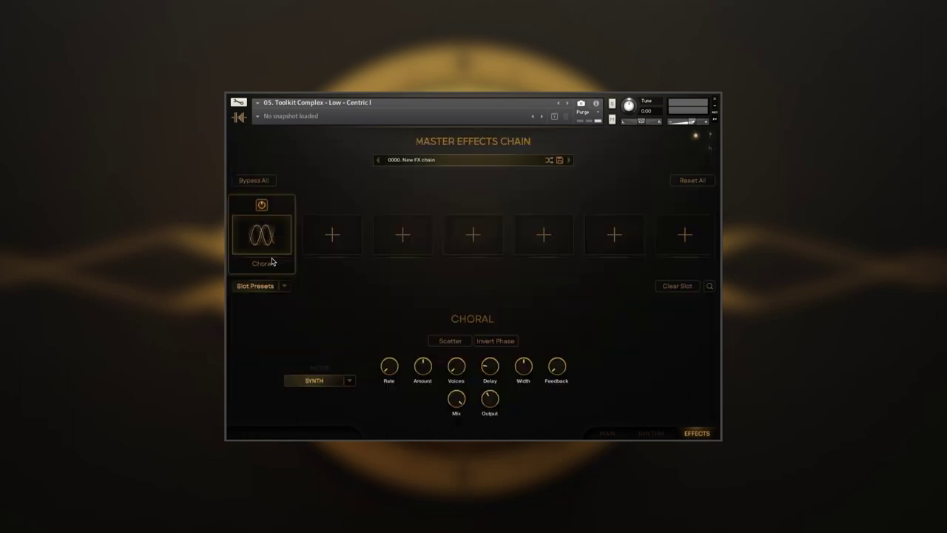
{"action": "left_click", "coordinate": [709, 286]}
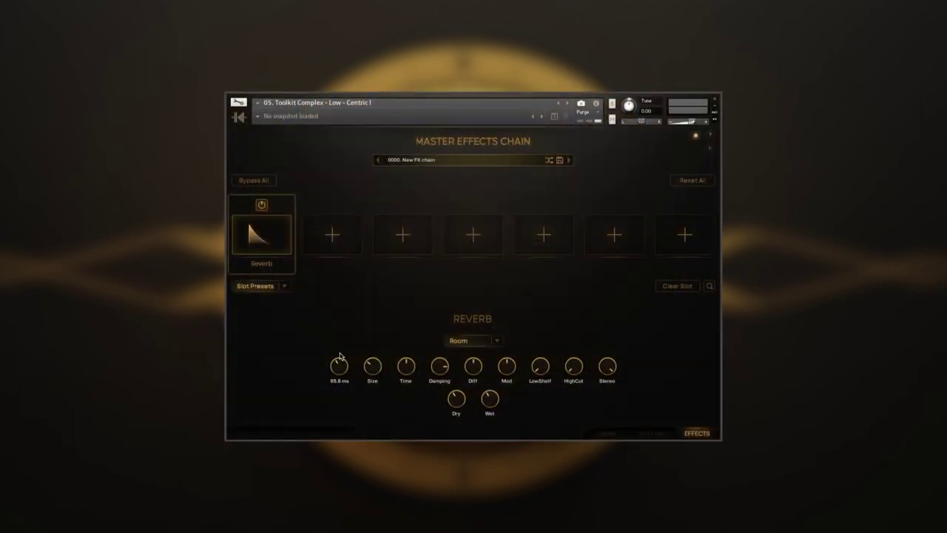
{"action": "left_click_drag", "start_coordinate": [339, 356], "coordinate": [340, 381]}
{"action": "left_click", "coordinate": [477, 344]}
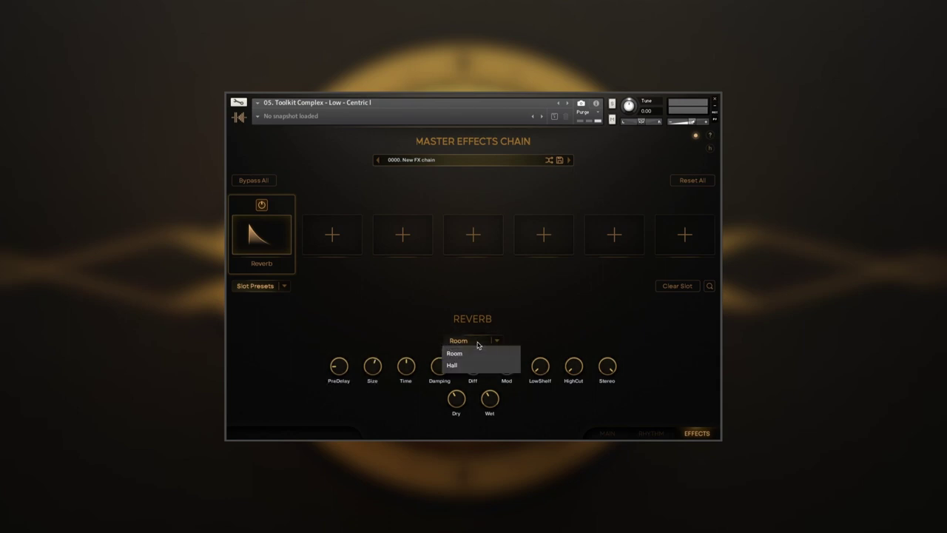
{"action": "left_click", "coordinate": [352, 332]}
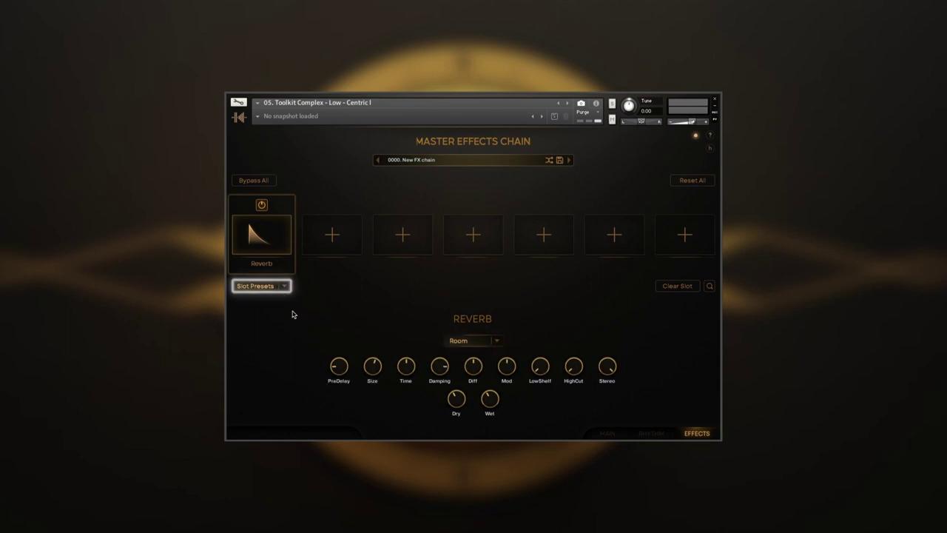
{"action": "left_click", "coordinate": [280, 288]}
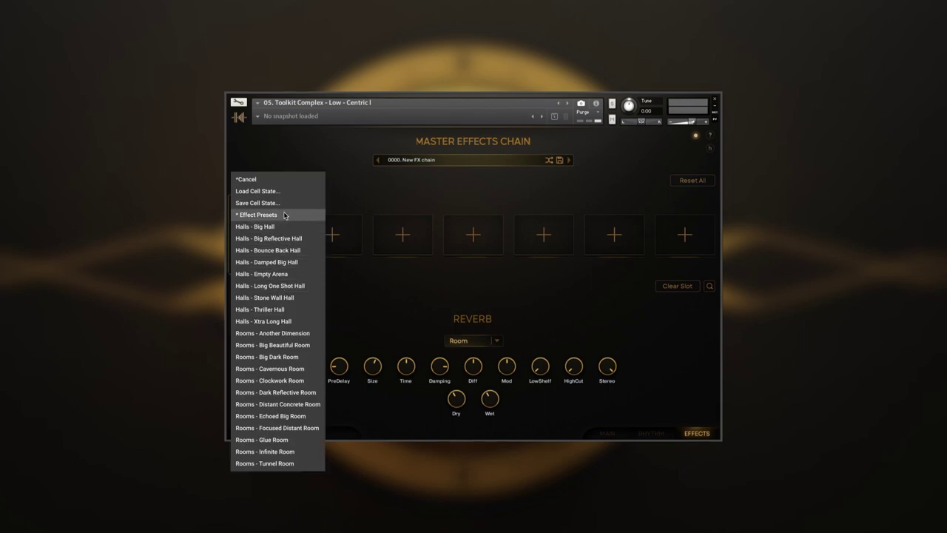
{"action": "left_click", "coordinate": [356, 290]}
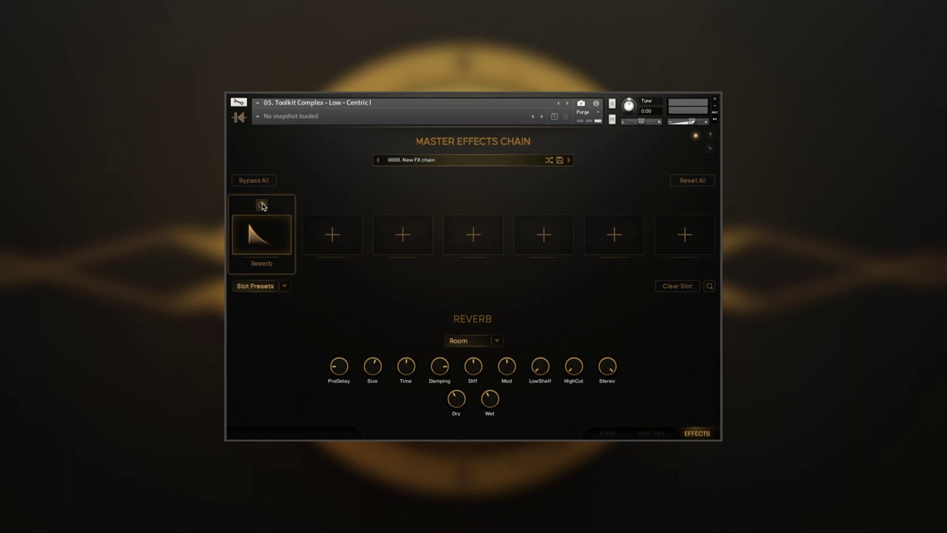
{"action": "left_click", "coordinate": [675, 286]}
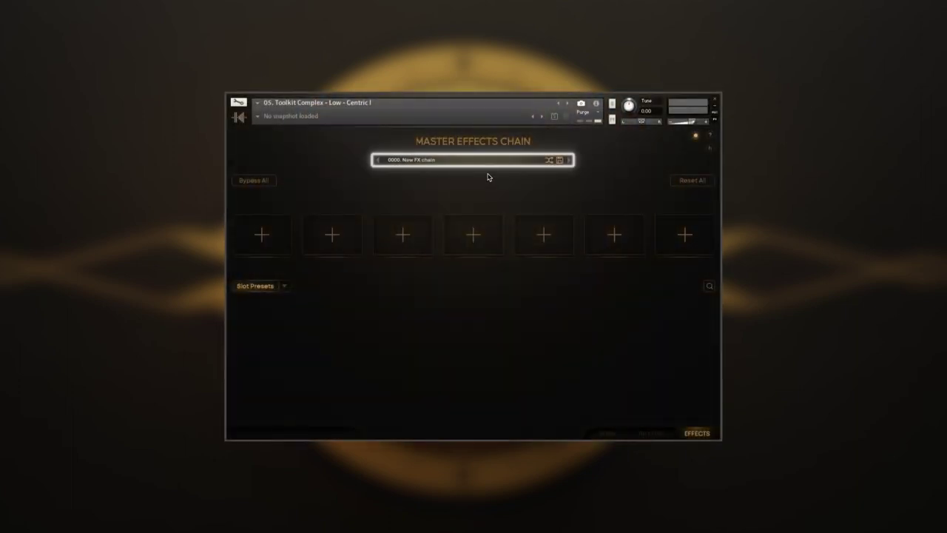
- Open the FX chain preset browser filtered to Sound design presets
{"action": "left_click", "coordinate": [485, 164]}
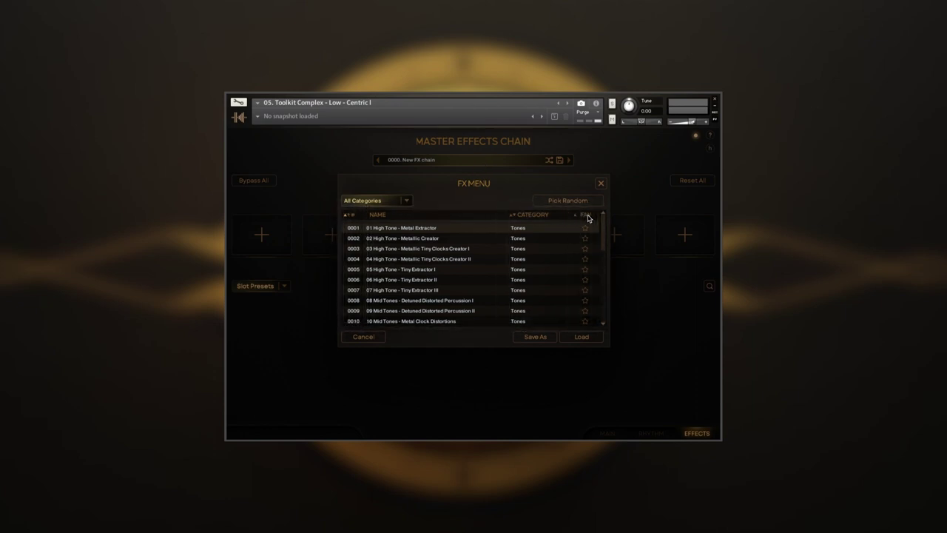
{"action": "left_click", "coordinate": [406, 201]}
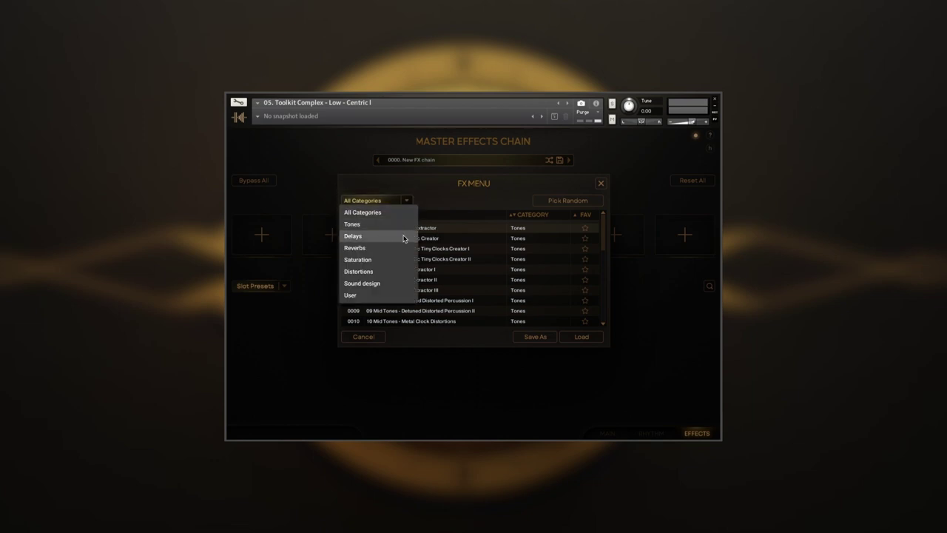
{"action": "left_click", "coordinate": [400, 284]}
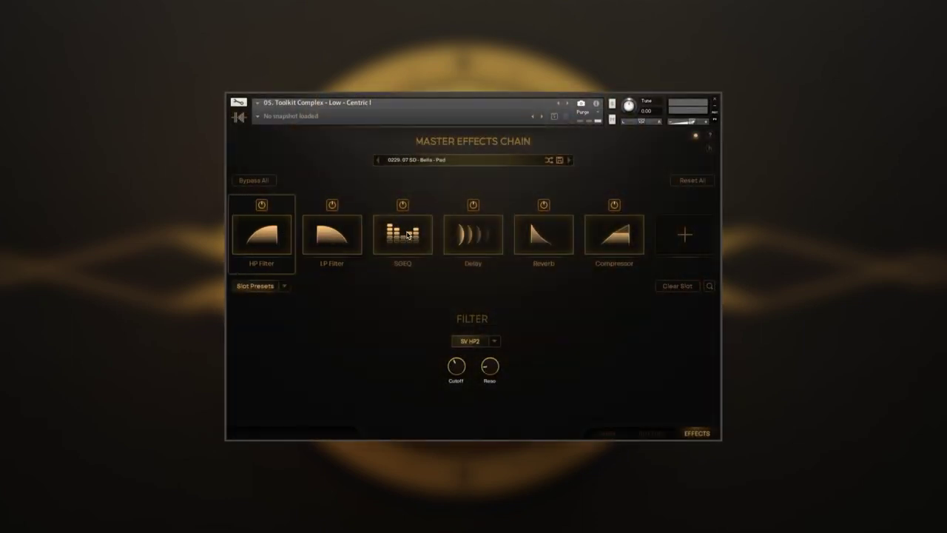
- Swap SDEQ with Delay and Compressor with Reverb in the chain, then reset all effects
{"action": "left_click_drag", "start_coordinate": [407, 235], "coordinate": [473, 234]}
{"action": "left_click_drag", "start_coordinate": [614, 234], "coordinate": [544, 235]}
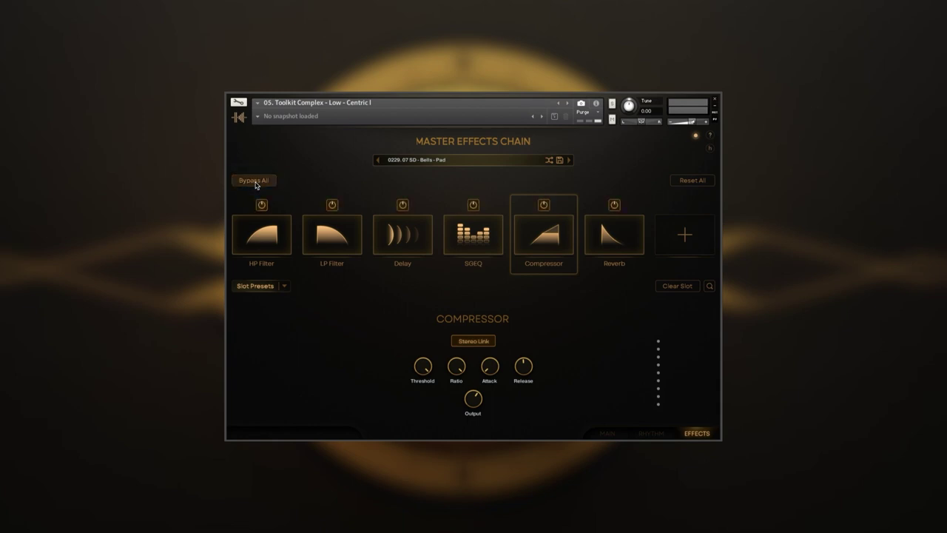
{"action": "left_click", "coordinate": [706, 183]}
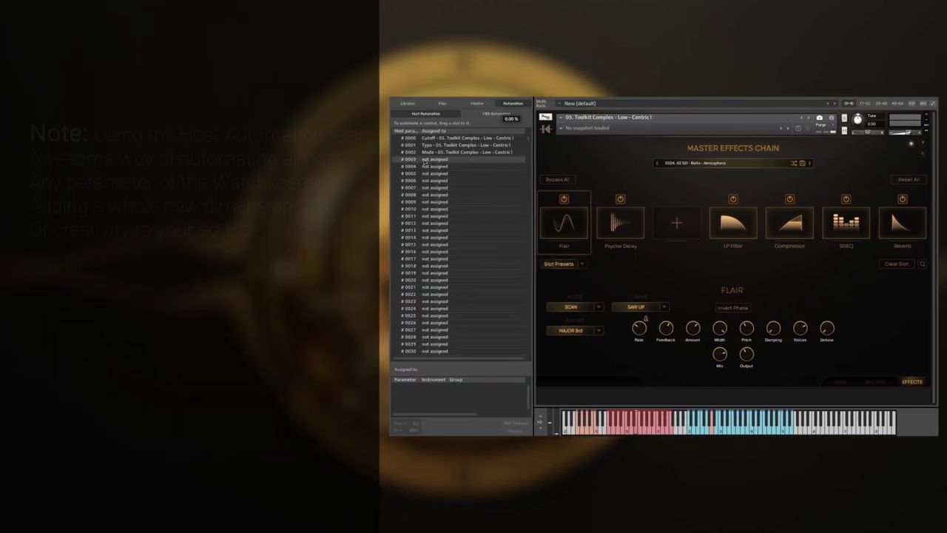
- Map effect knobs to host slots #0003 and #0005, then shape fx_knob9 automation with a point at bar 5
{"action": "left_click_drag", "start_coordinate": [424, 161], "coordinate": [675, 318]}
{"action": "left_click", "coordinate": [620, 222]}
{"action": "left_click", "coordinate": [735, 222]}
{"action": "left_click_drag", "start_coordinate": [425, 173], "coordinate": [721, 331]}
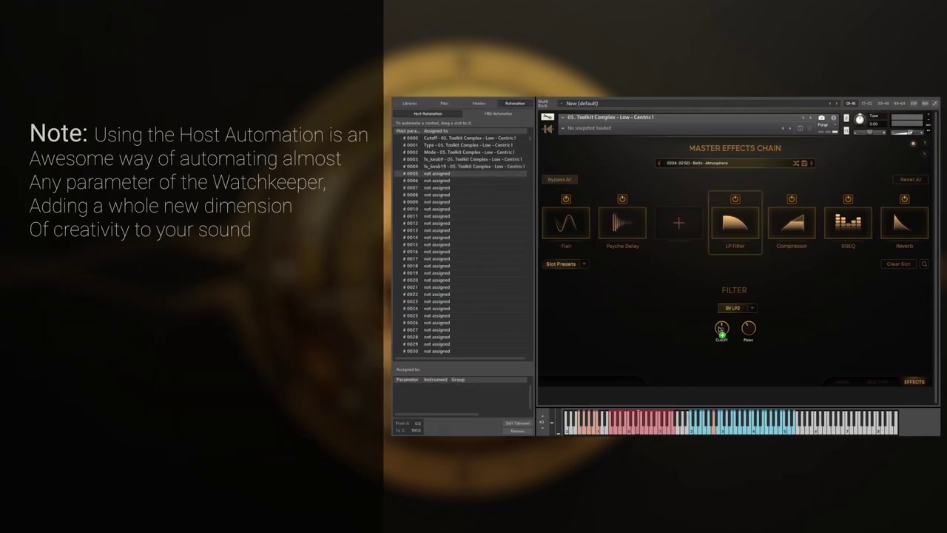
{"action": "left_click", "coordinate": [904, 222]}
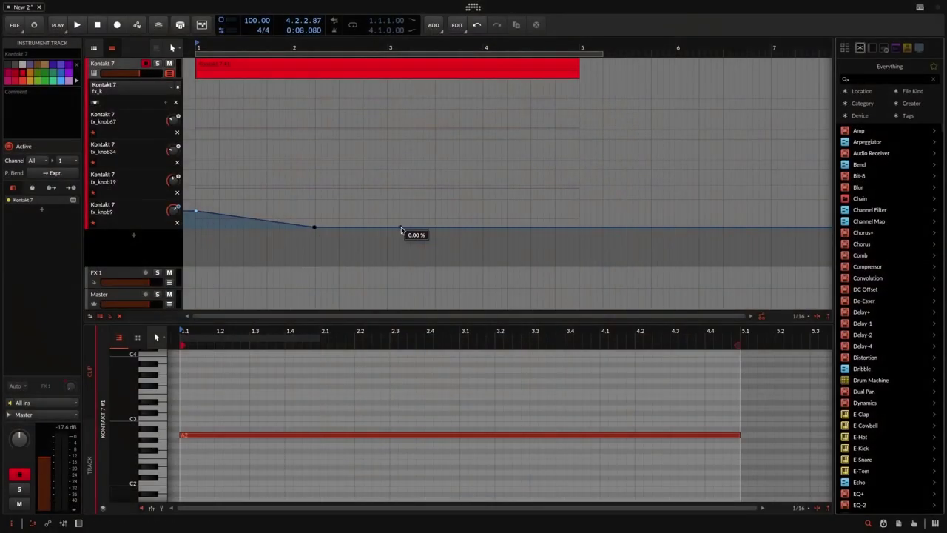
{"action": "left_click_drag", "start_coordinate": [461, 226], "coordinate": [461, 212]}
{"action": "left_click", "coordinate": [580, 227]}
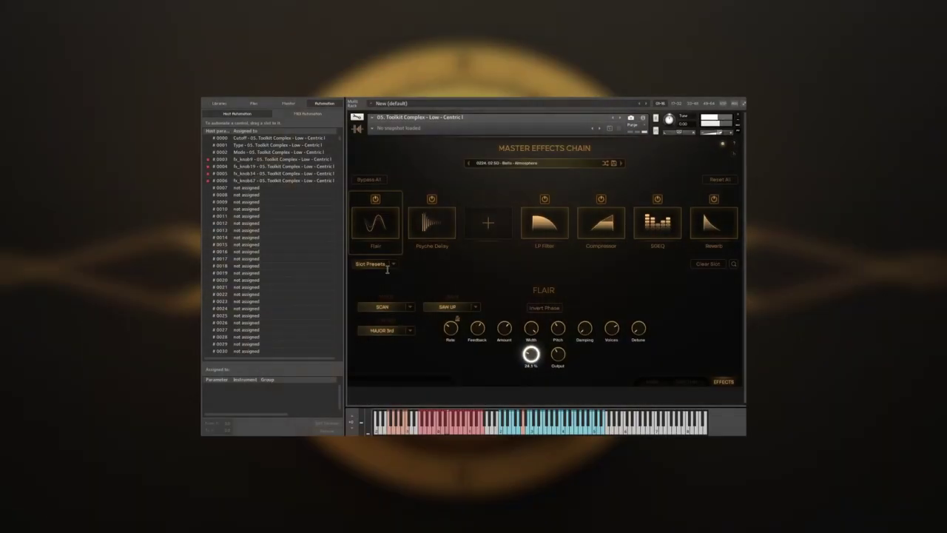
- View the Psyche Delay, LP Filter and Reverb controls in turn
{"action": "left_click", "coordinate": [451, 237]}
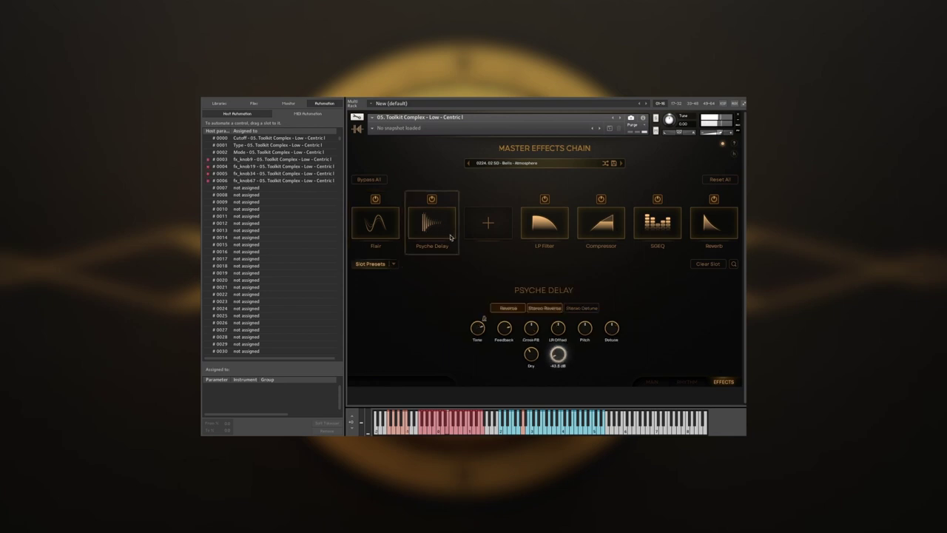
{"action": "left_click", "coordinate": [562, 234]}
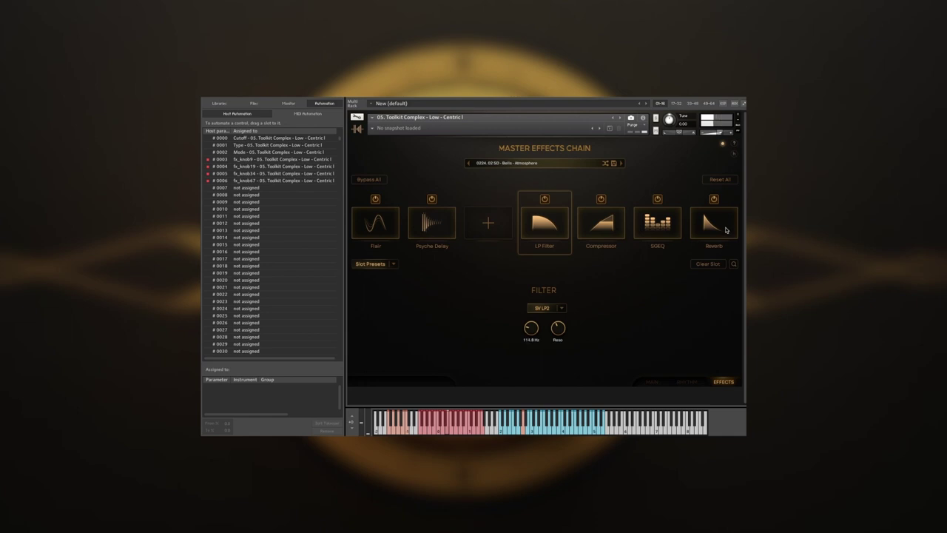
{"action": "left_click", "coordinate": [726, 230]}
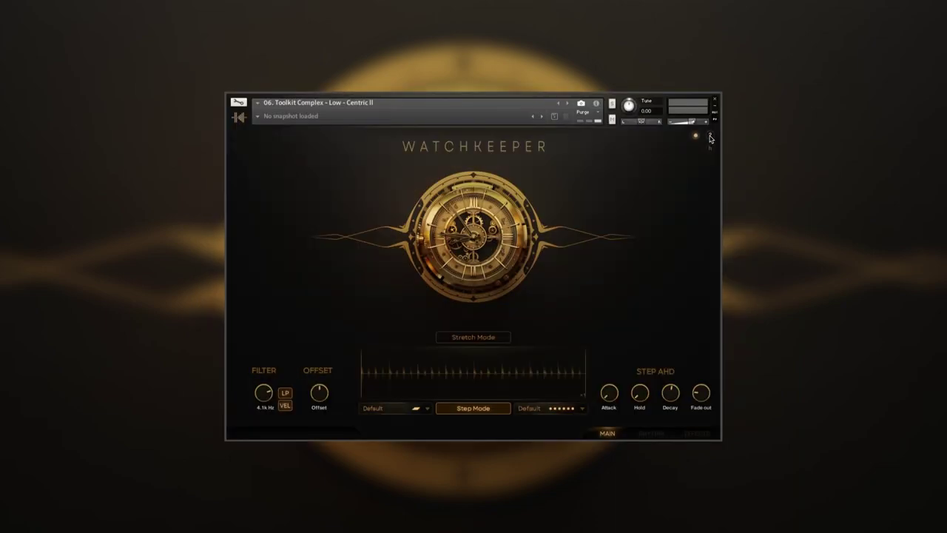
- Review the main page tutorial's Step Mode, playback order and Free Mode explanations, then show the Main Page Hotkeys reference
{"action": "left_click", "coordinate": [709, 137]}
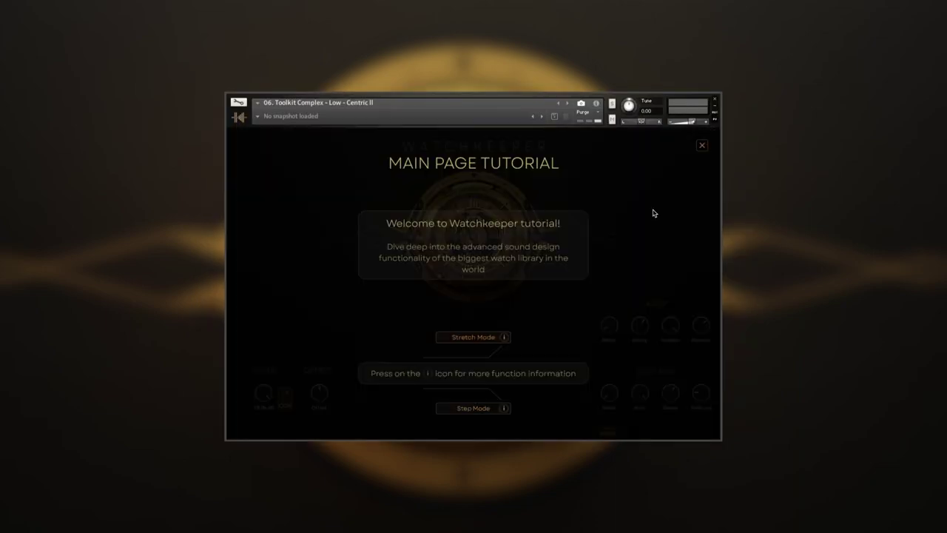
{"action": "left_click", "coordinate": [505, 408]}
{"action": "left_click", "coordinate": [550, 399]}
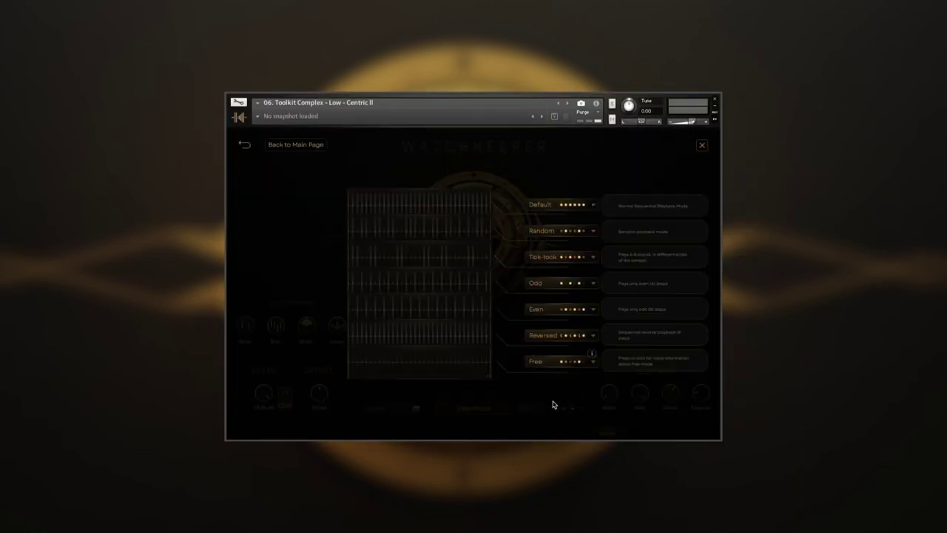
{"action": "left_click", "coordinate": [591, 356]}
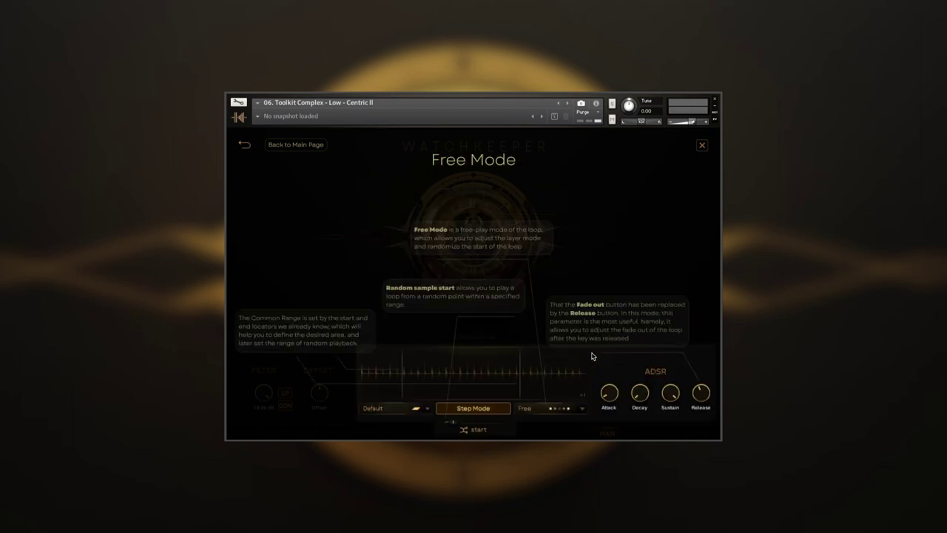
{"action": "left_click", "coordinate": [702, 146]}
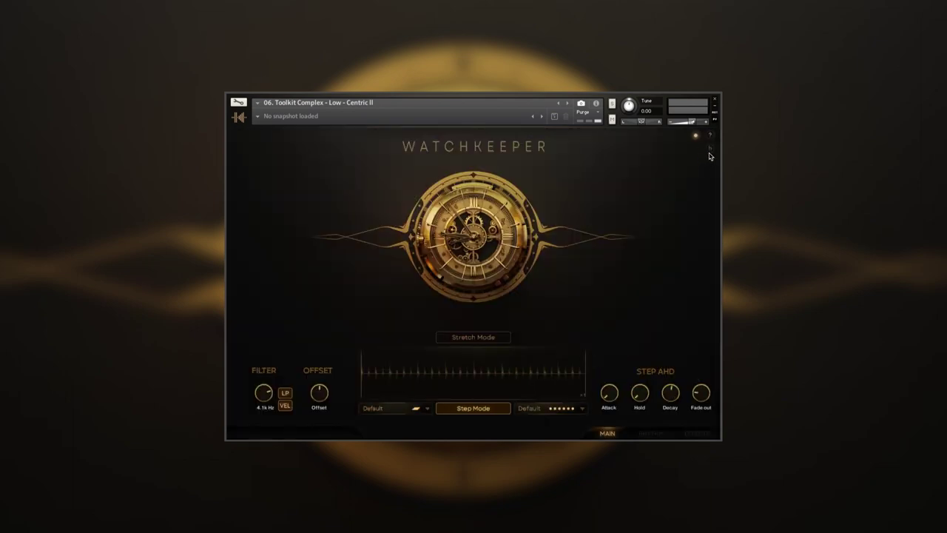
{"action": "left_click", "coordinate": [710, 151]}
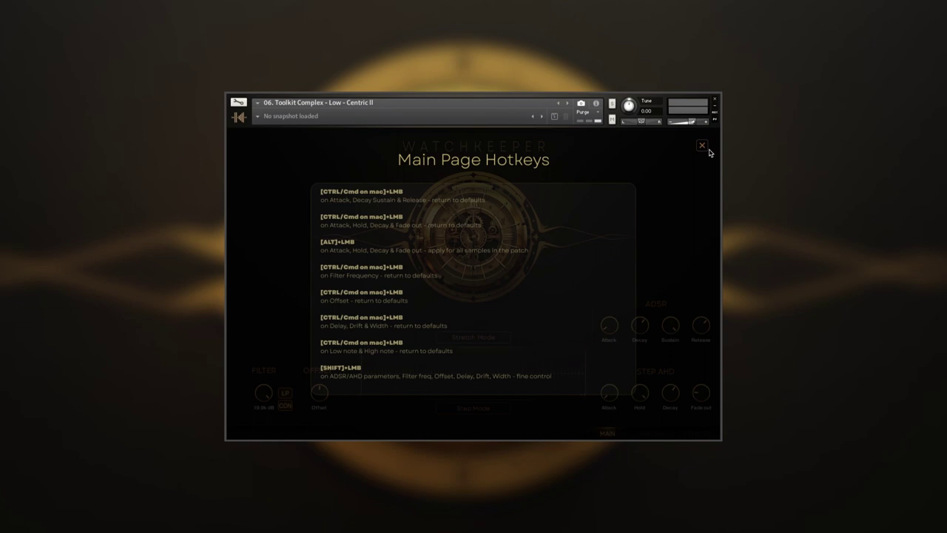